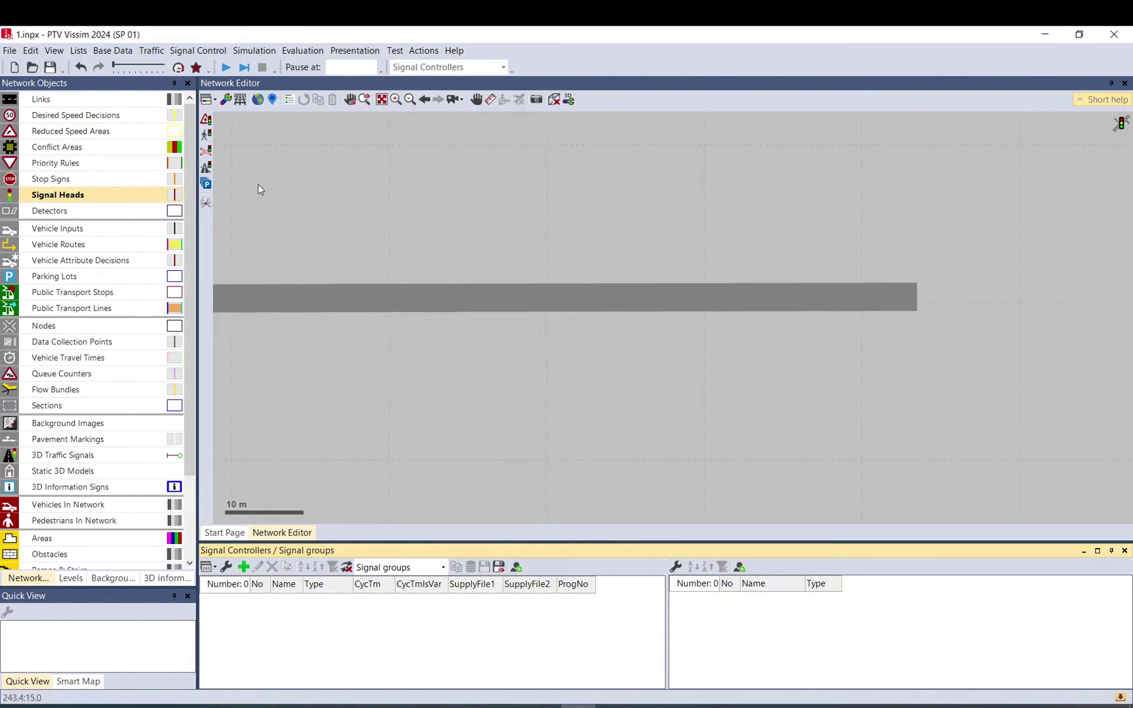
Try placing a signal head on the link, then abandon it after the missing-controller warning.
mouse_move(118, 200)
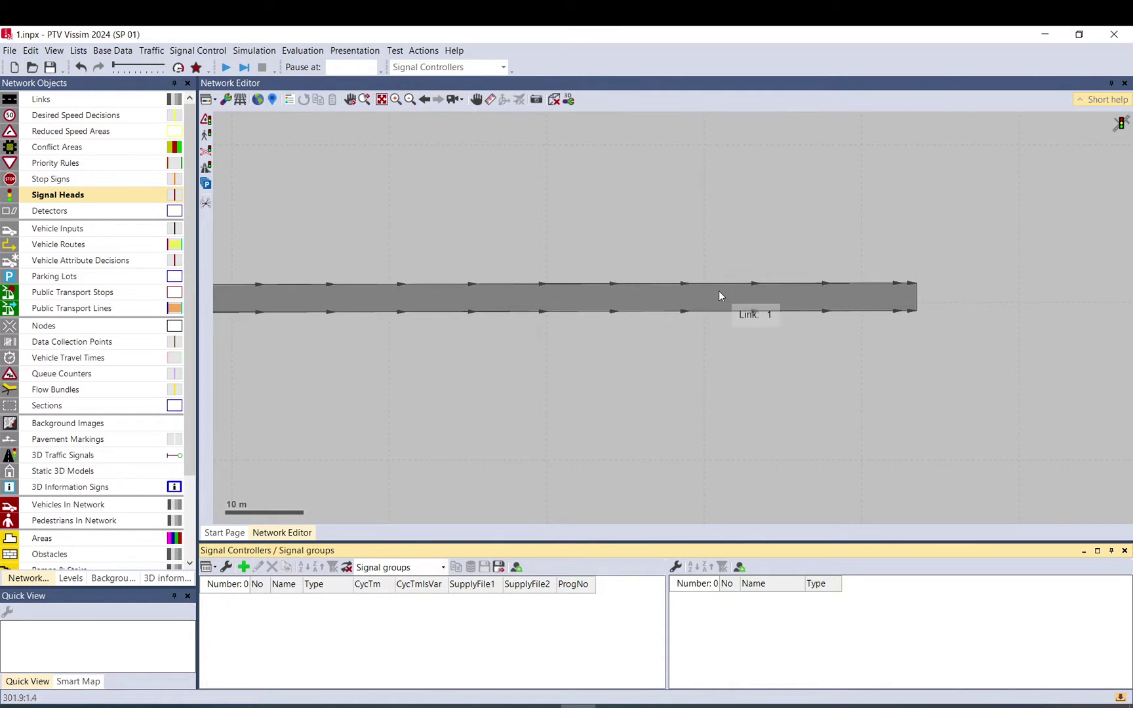
click(653, 299)
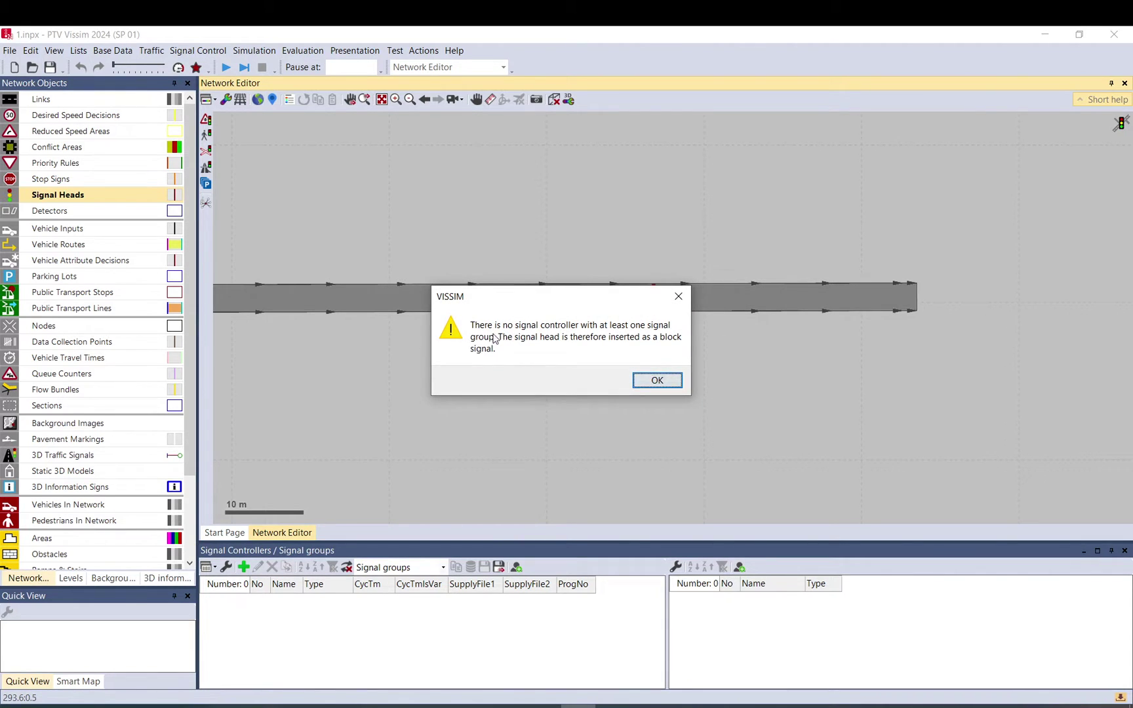
click(661, 381)
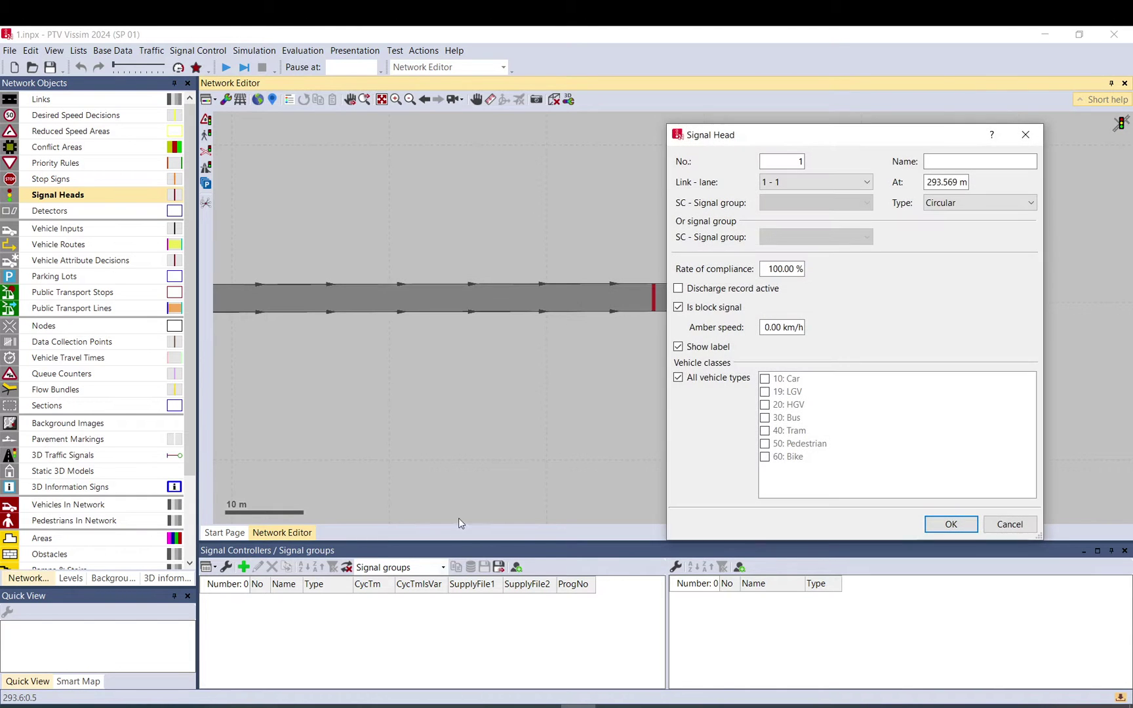
click(989, 525)
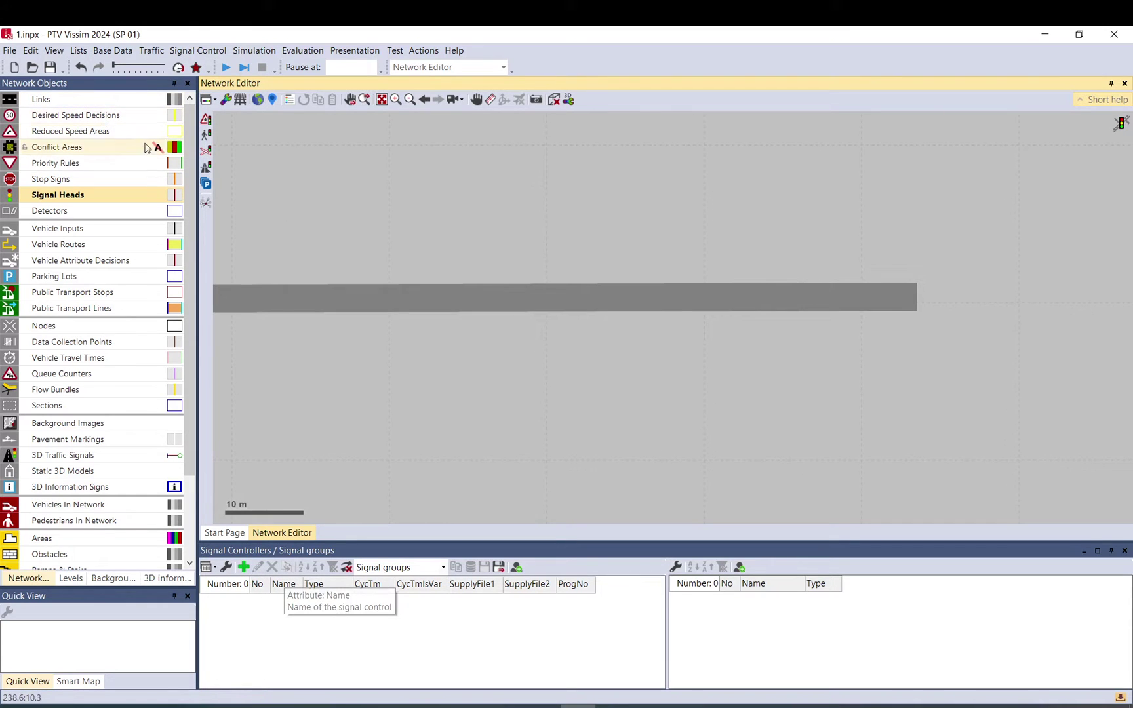
Add signal controller 1 named sgebt, keeping the Fixed Time controller type.
click(244, 572)
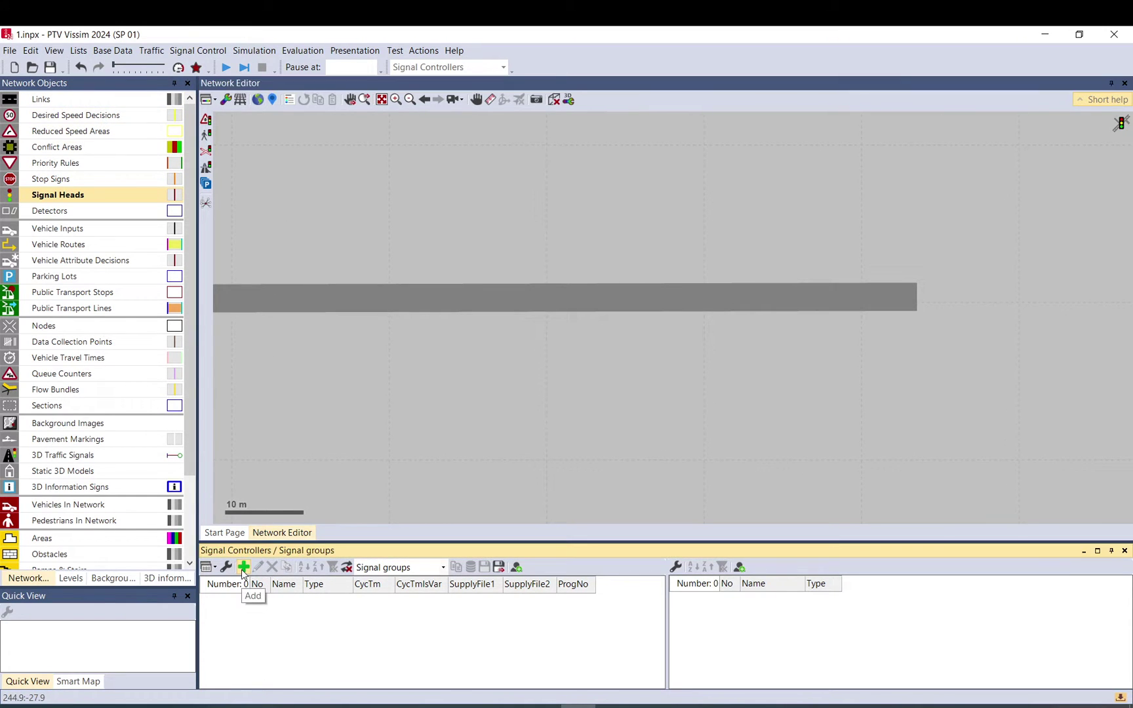
click(171, 50)
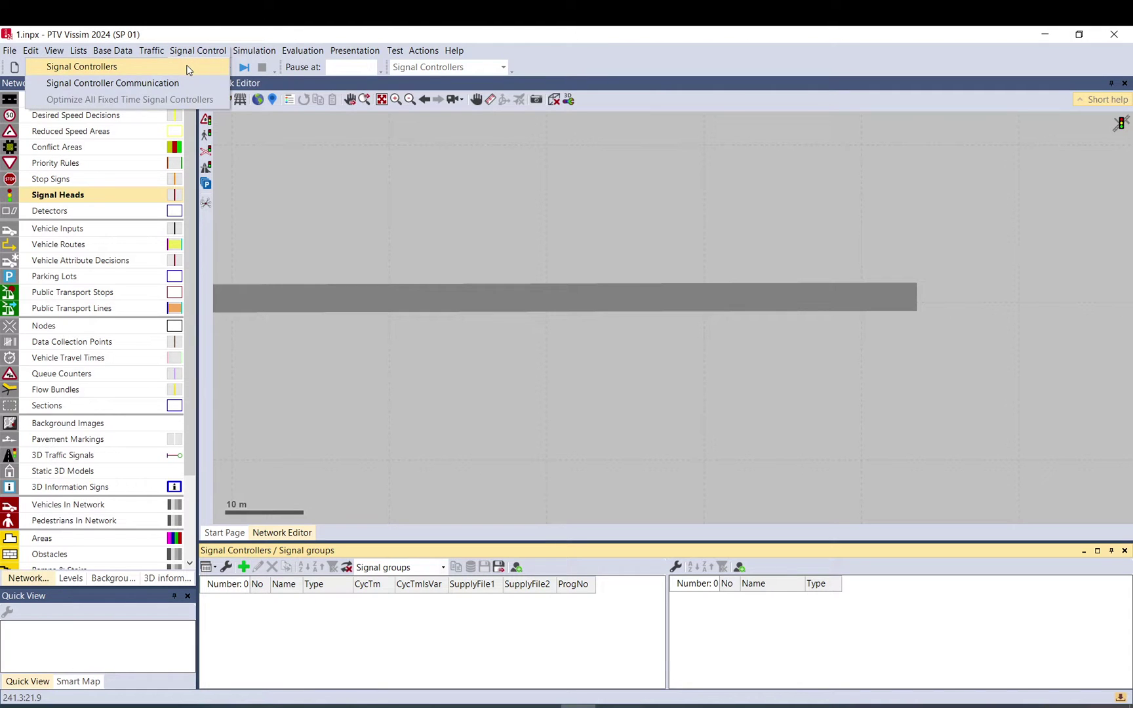
click(197, 68)
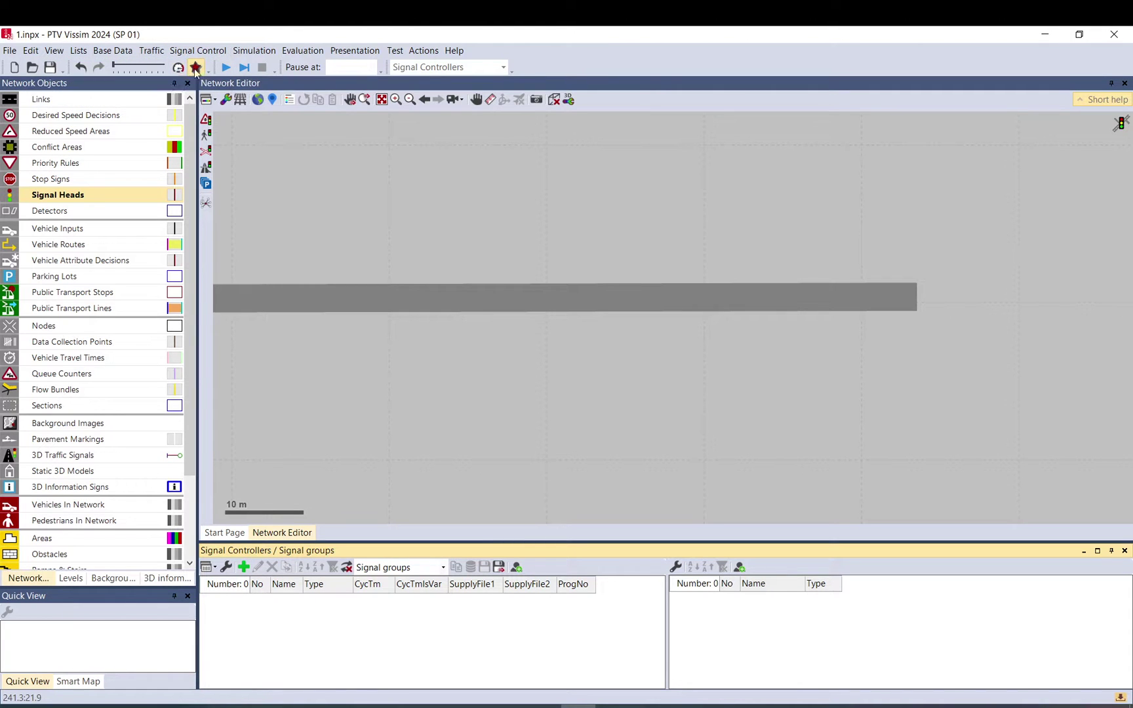
click(244, 568)
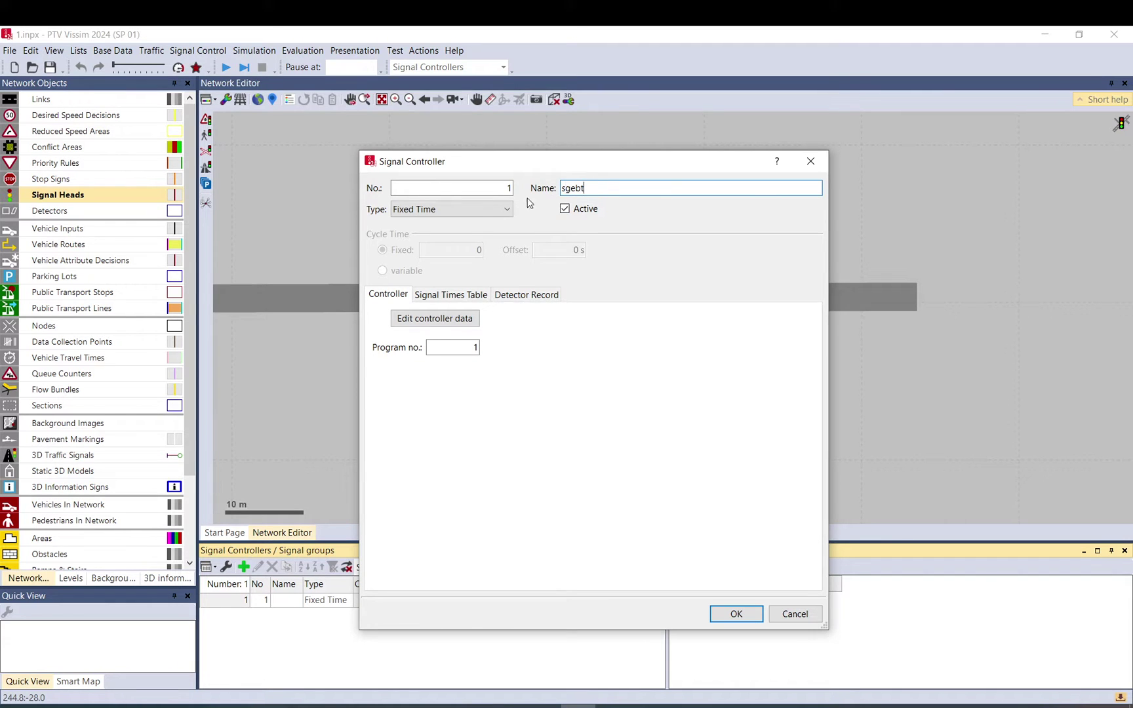
click(495, 209)
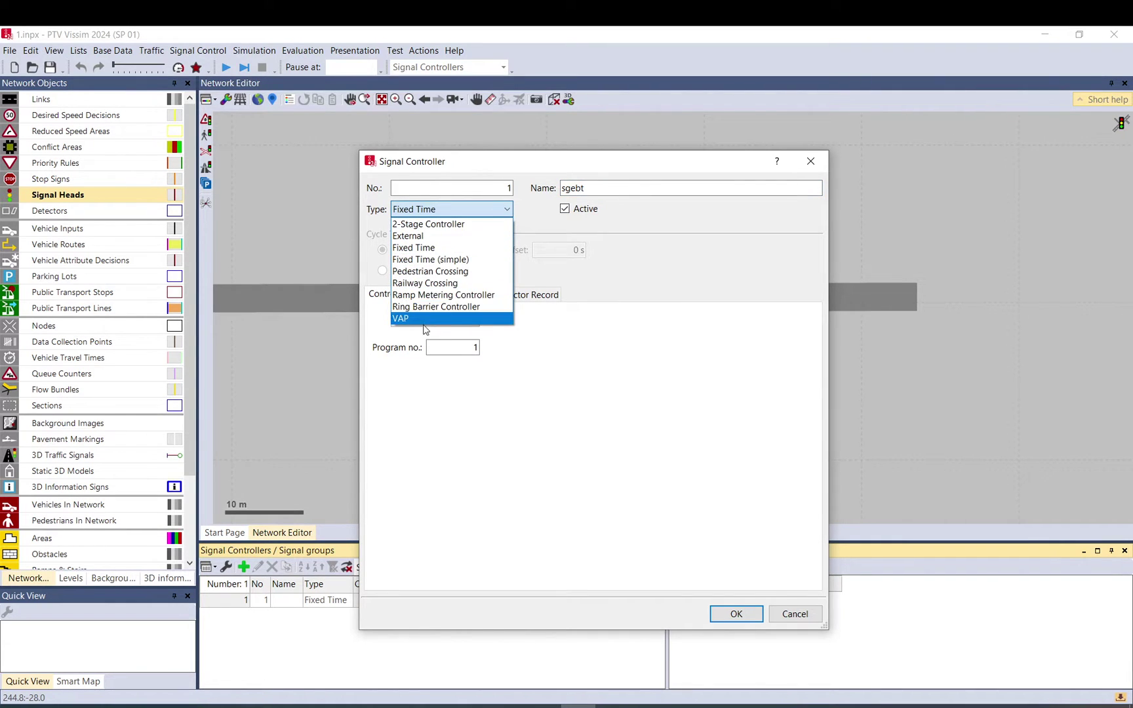
click(417, 248)
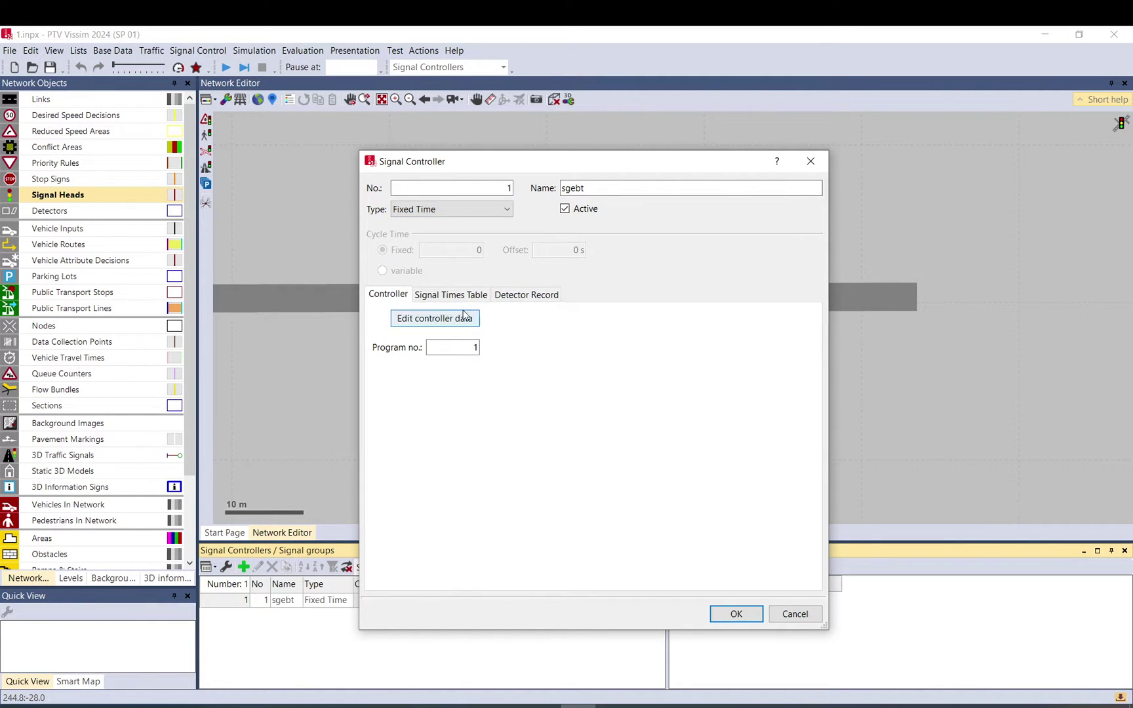
Open the controller's signal data and look through its signal groups, intergreens and programs.
click(440, 327)
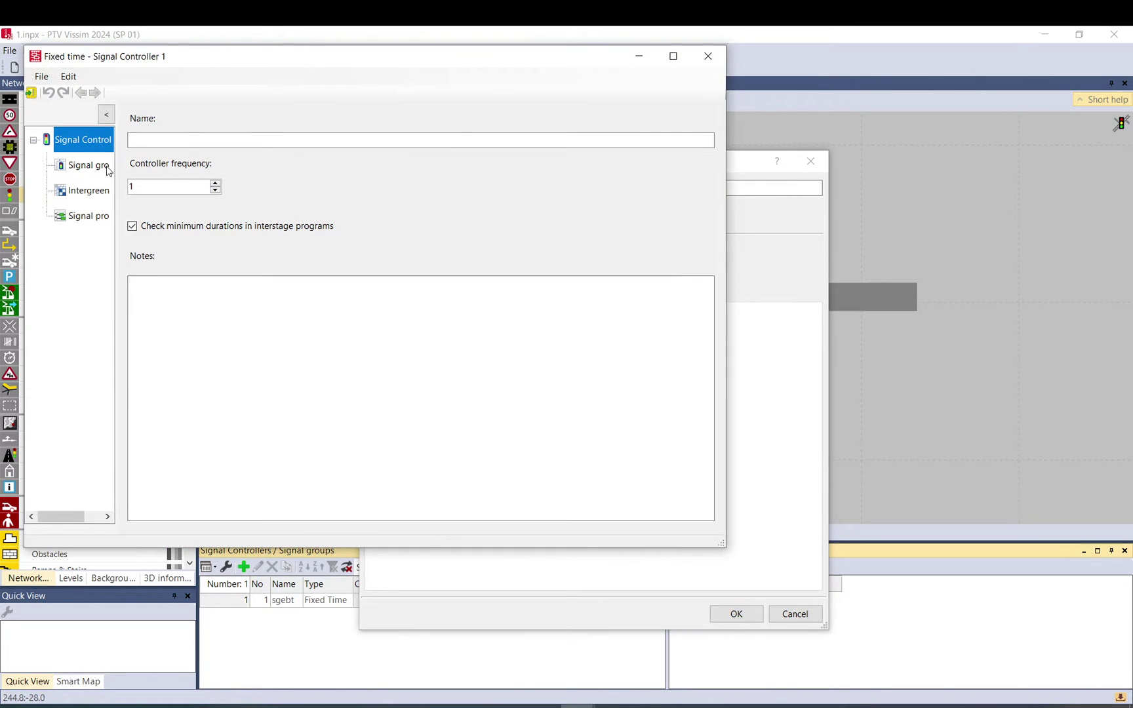
click(95, 167)
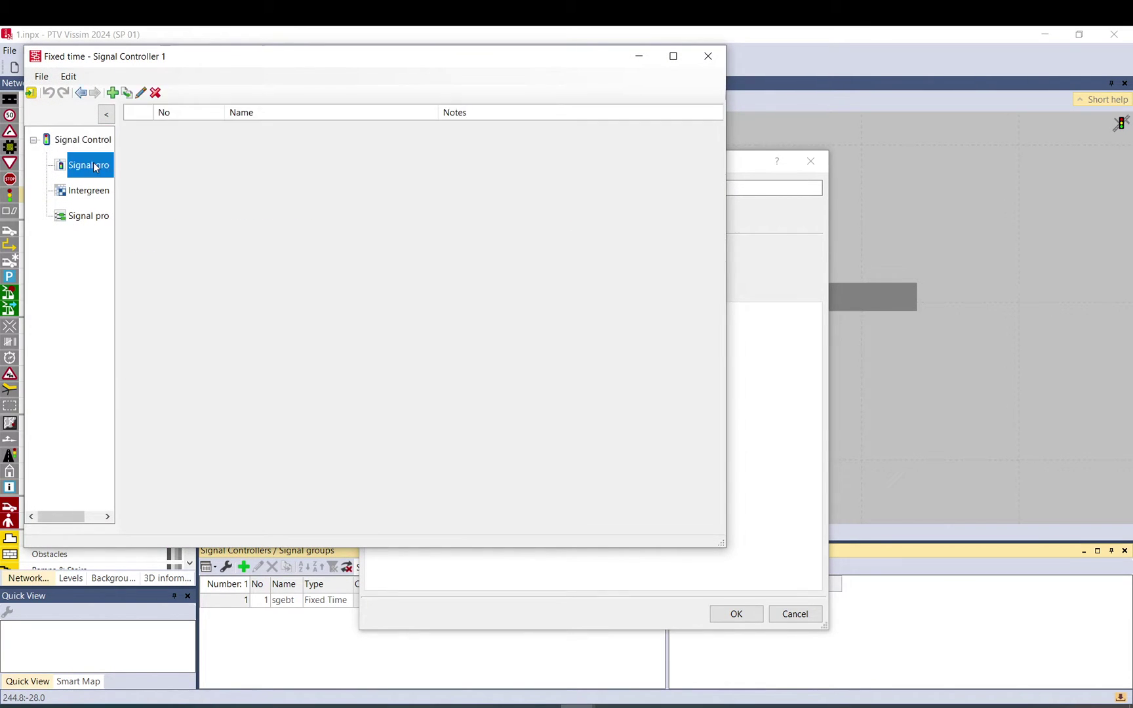
click(91, 195)
click(89, 217)
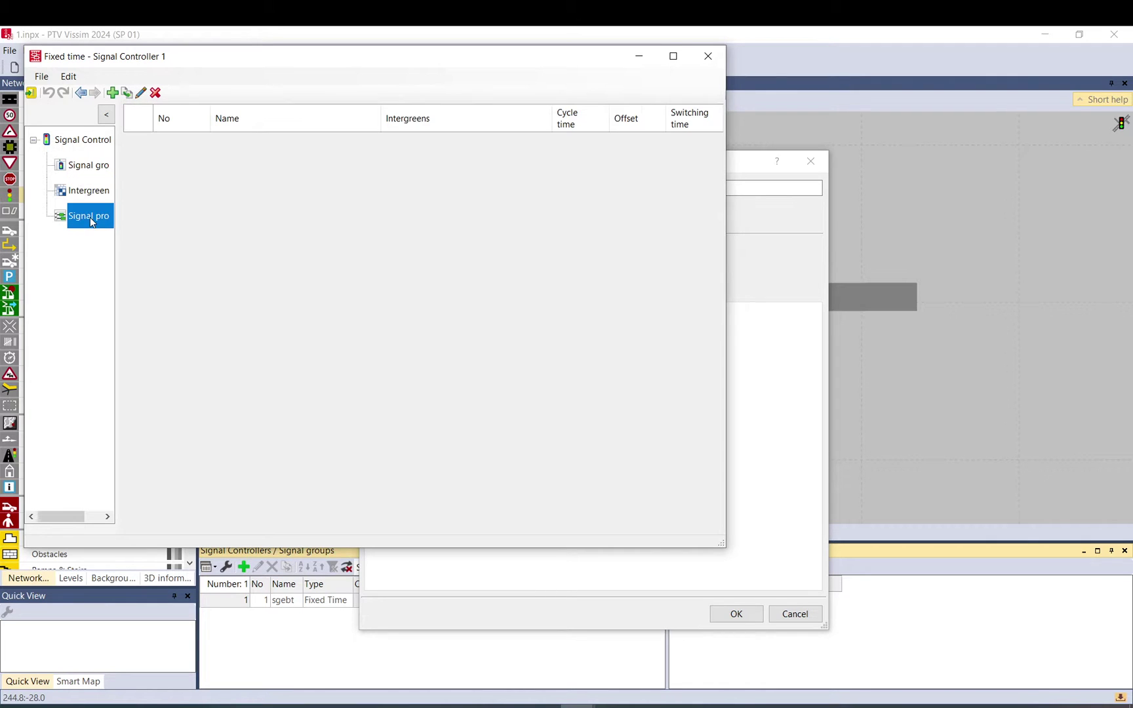
click(91, 168)
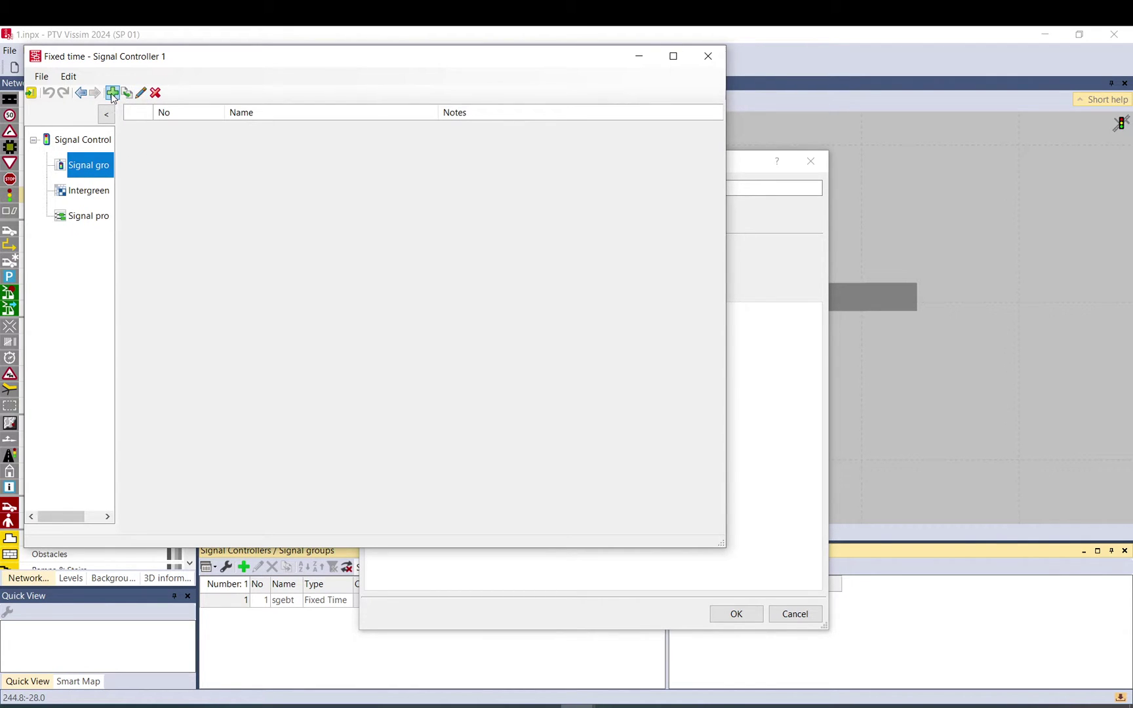
Add two signal groups named sg1 and sg2, then open sg1's details.
click(112, 95)
click(113, 95)
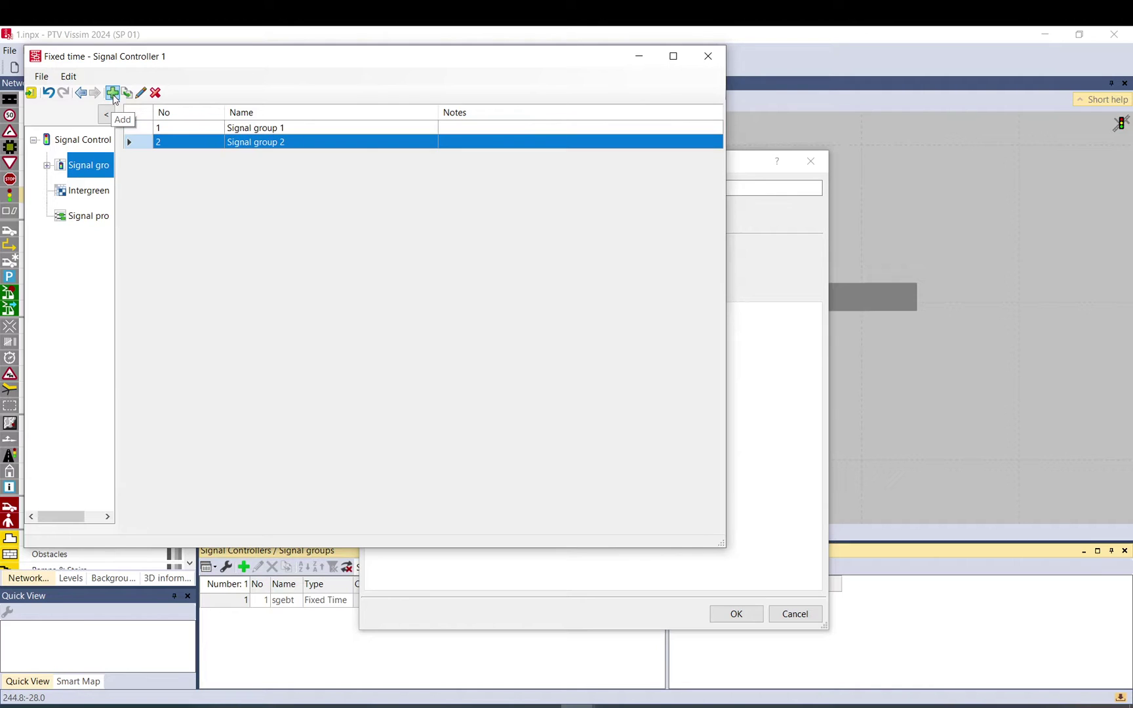
click(255, 129)
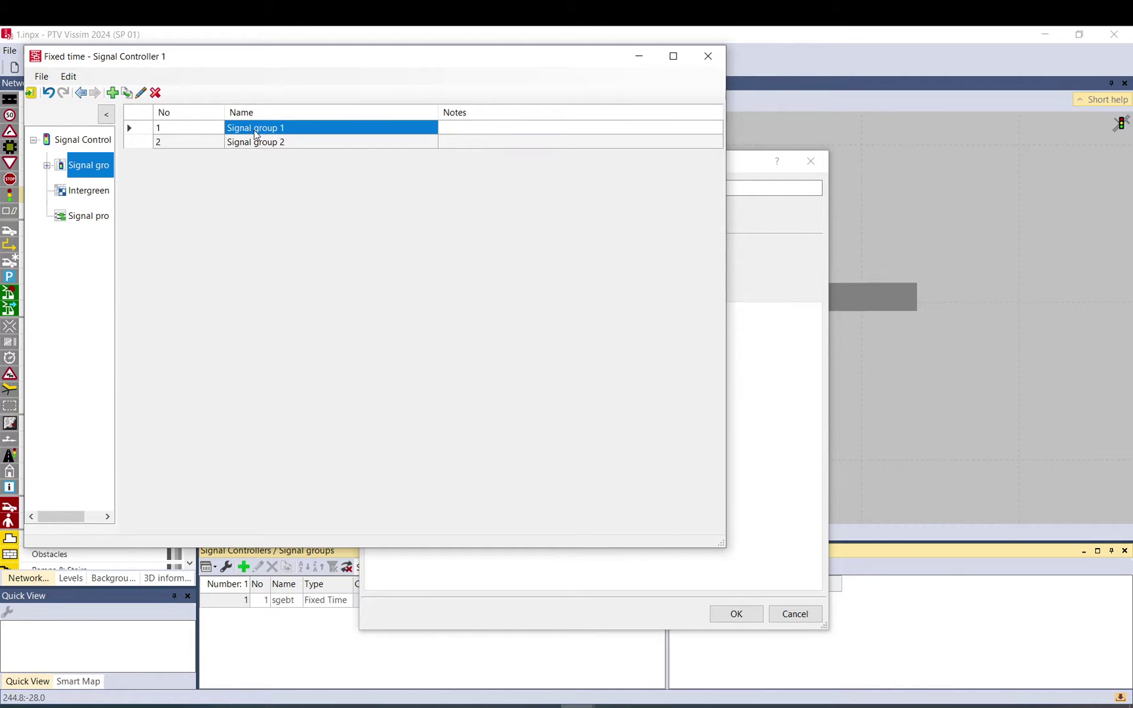
text(sg1)
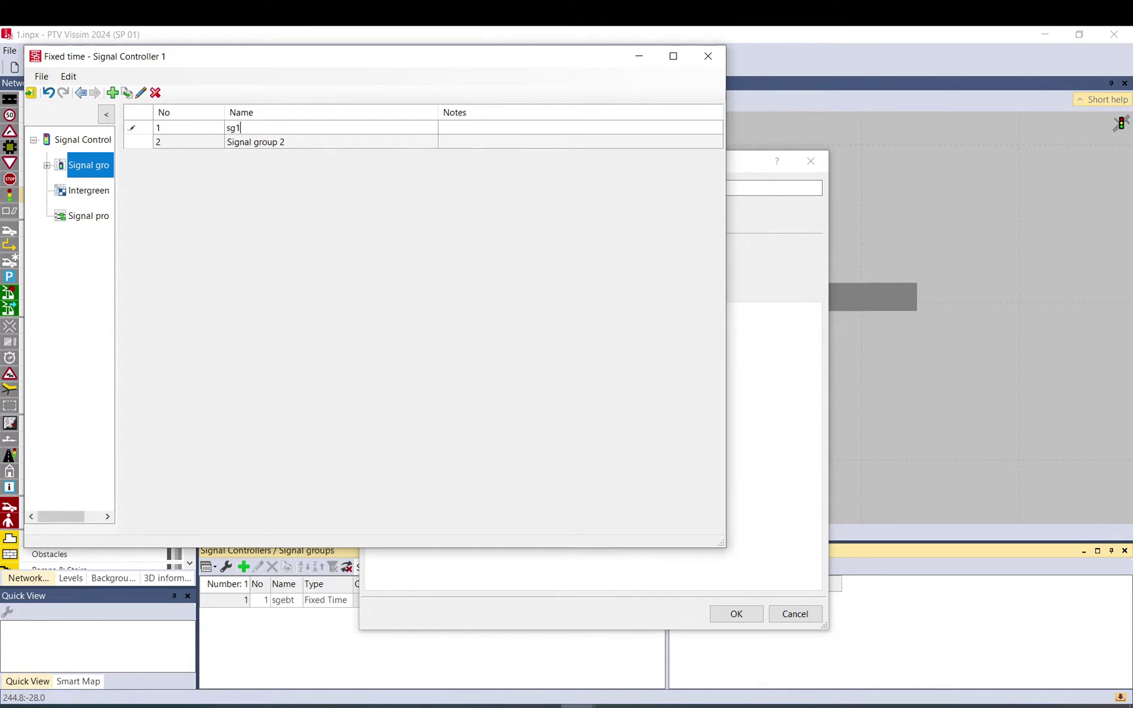
key(Return)
text(sg2)
key(Return)
double_click(150, 128)
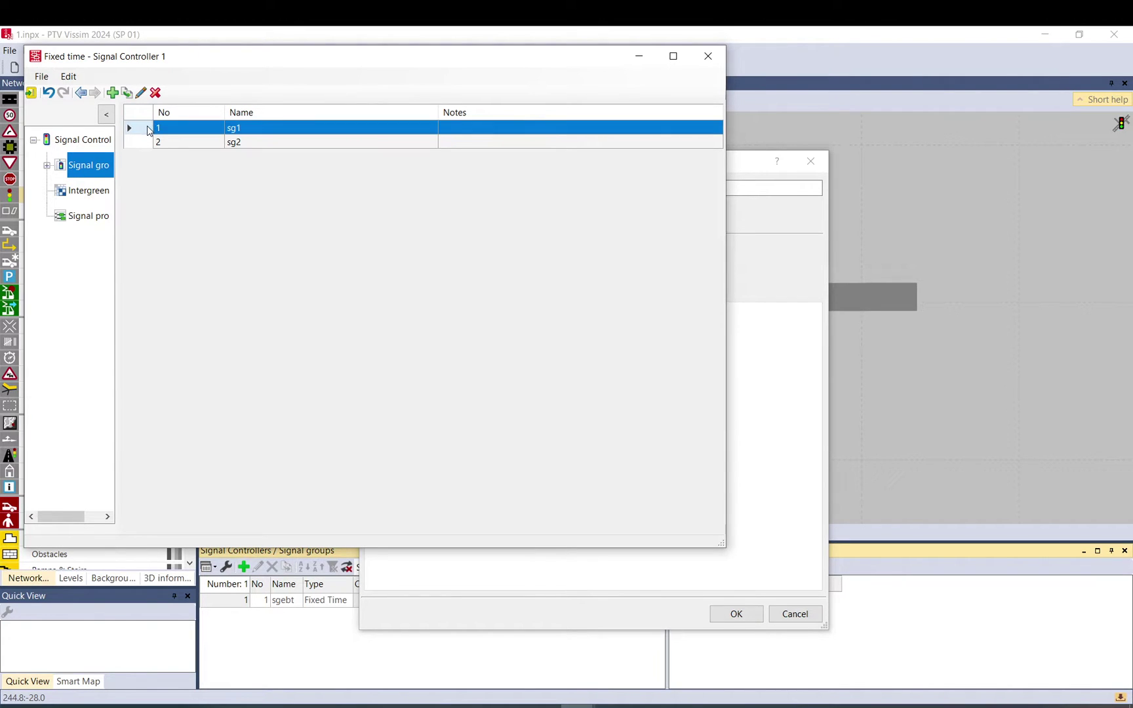
Confirm sg1 keeps Red-Red/Amber-Green-Amber with minimums 1-1-5-3, check sg2, then view intergreens.
click(251, 180)
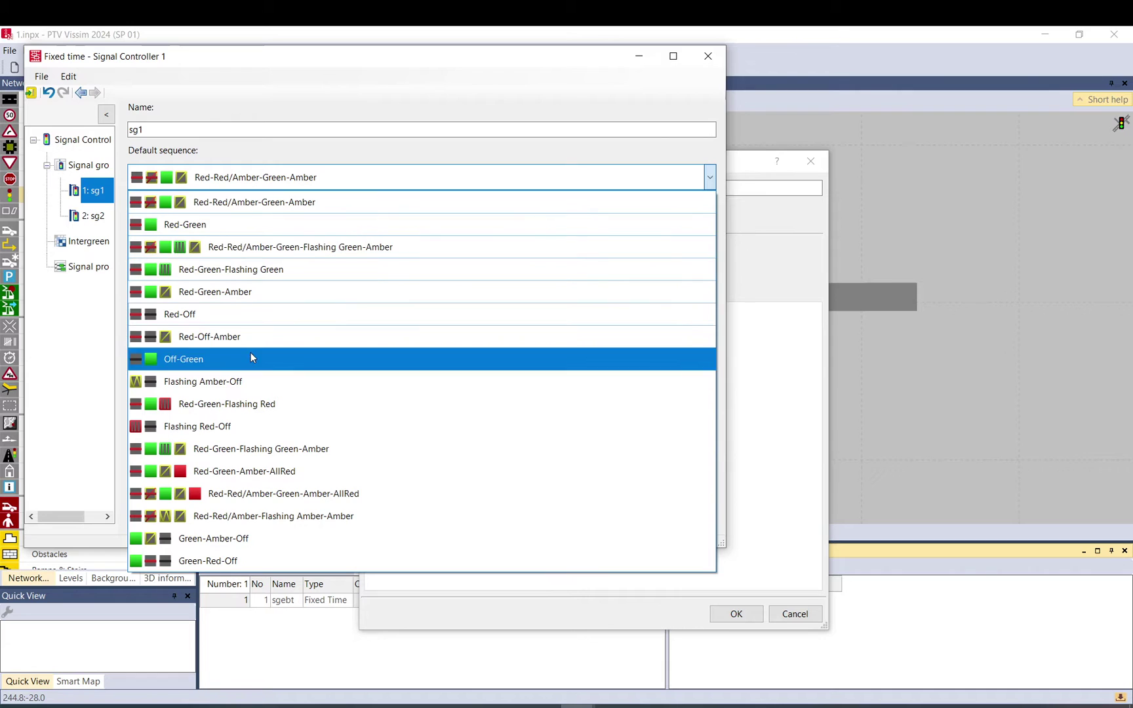
click(269, 152)
click(172, 241)
click(202, 241)
click(235, 244)
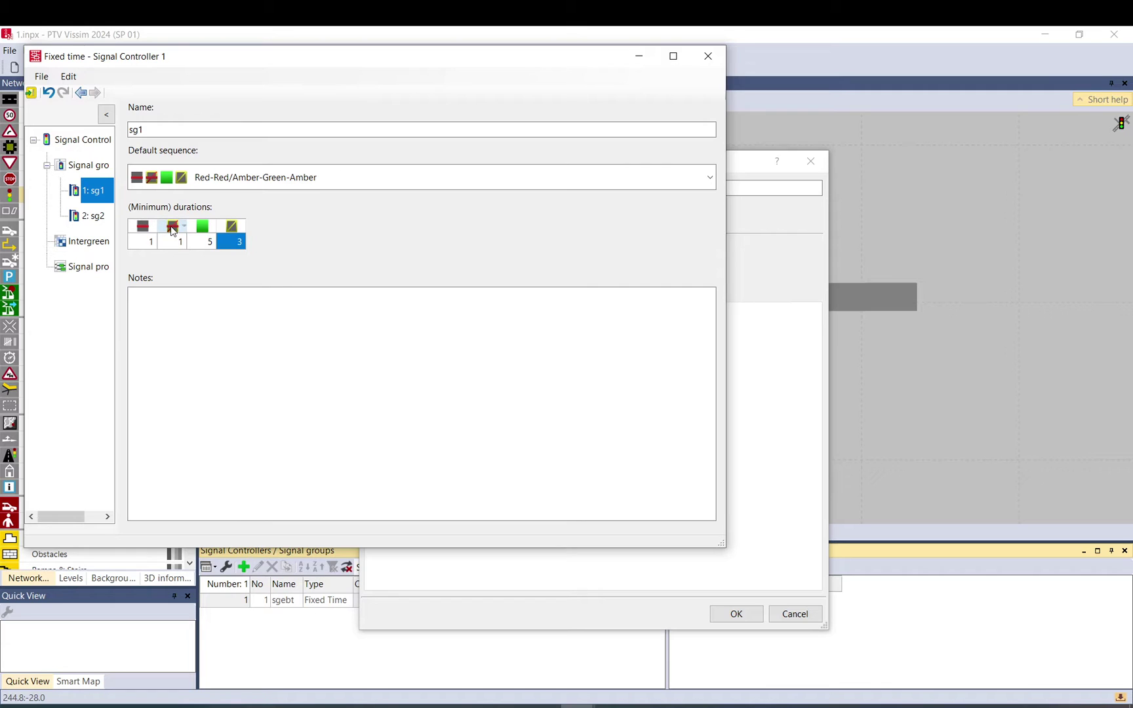
click(177, 244)
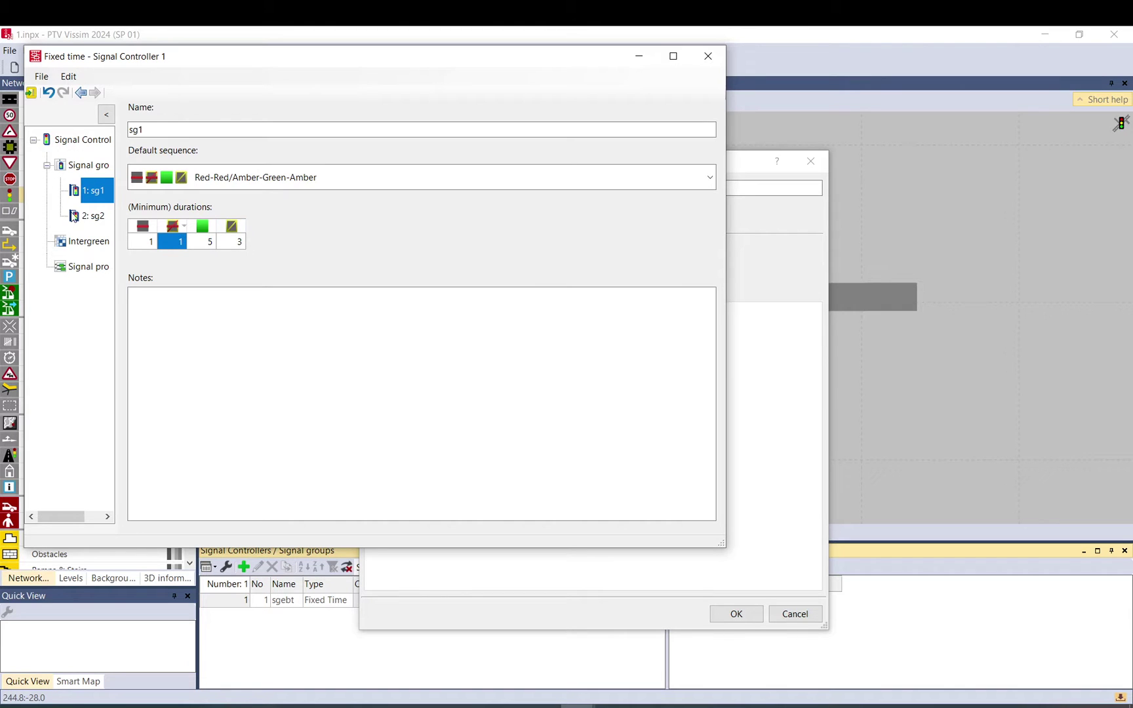
click(100, 217)
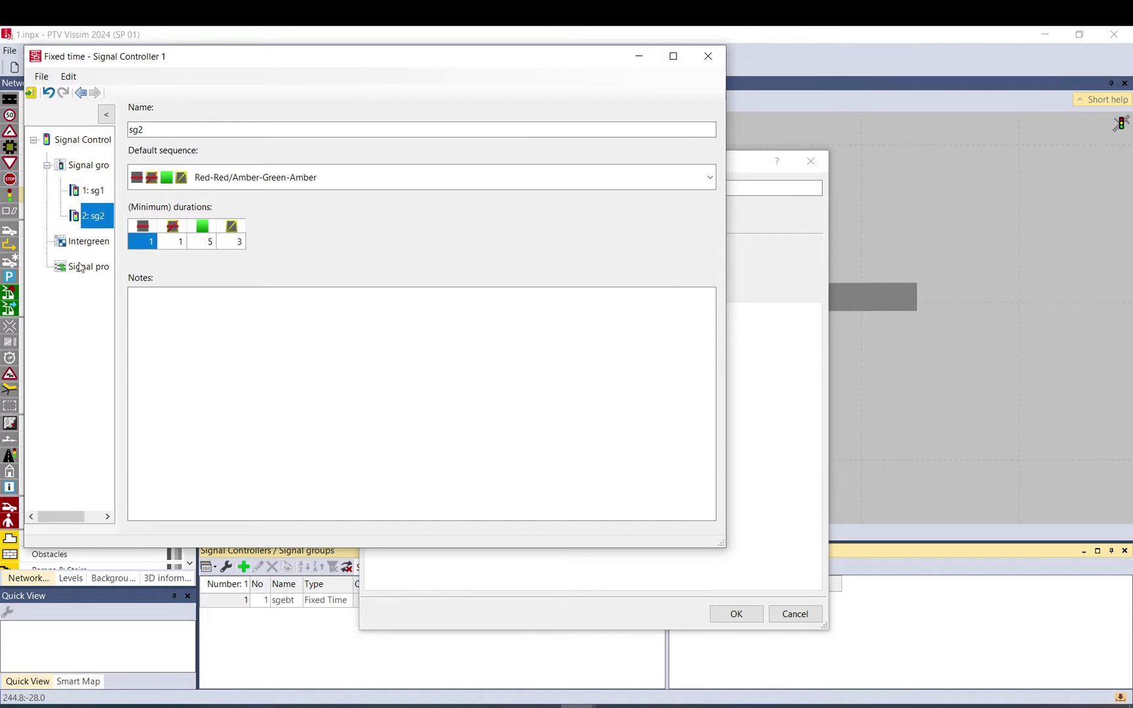
click(86, 242)
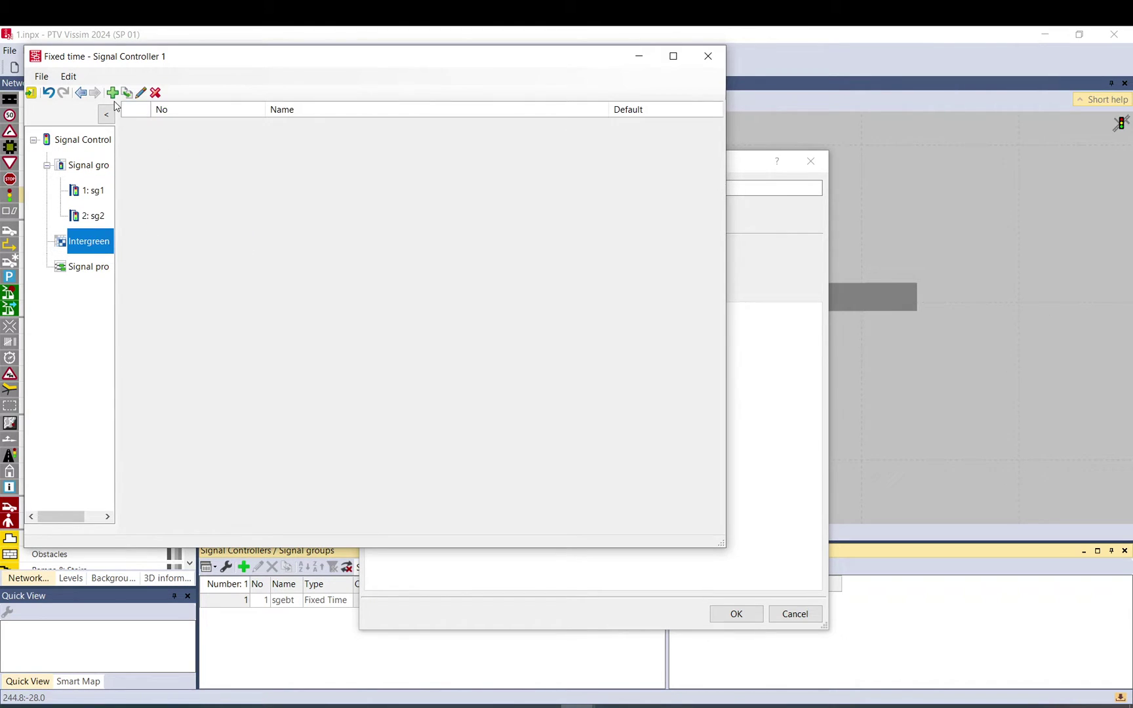
Create Intergreen matrix 1 and Signal program 1 that uses it.
click(112, 92)
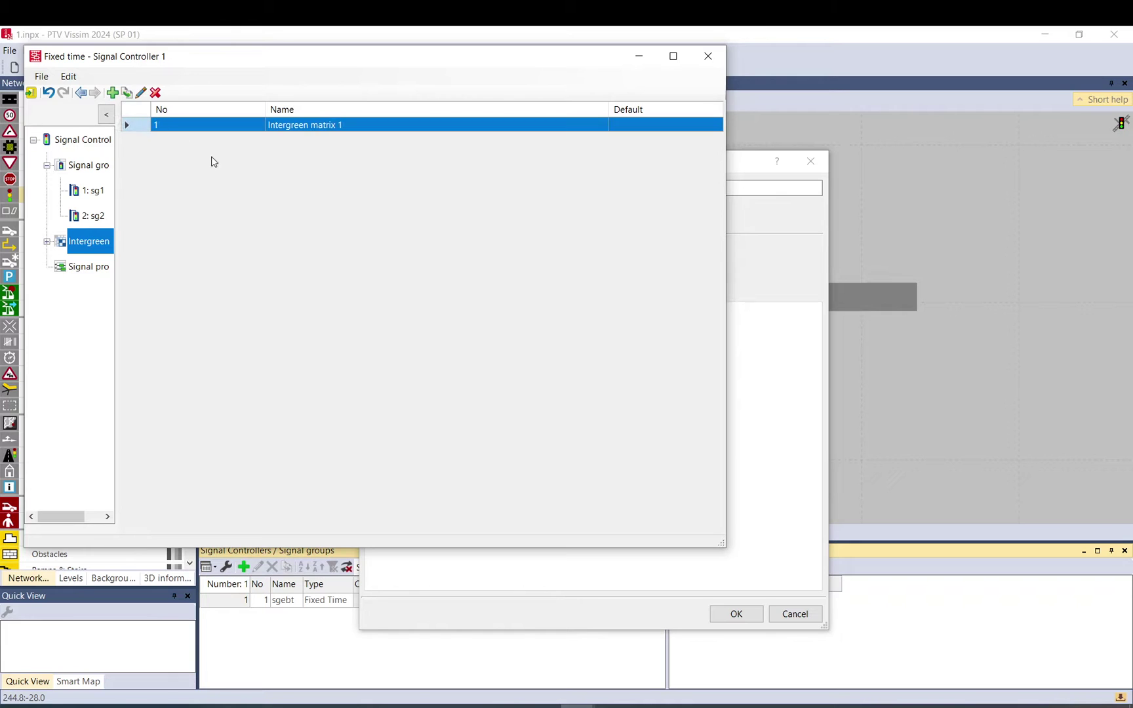
double_click(135, 125)
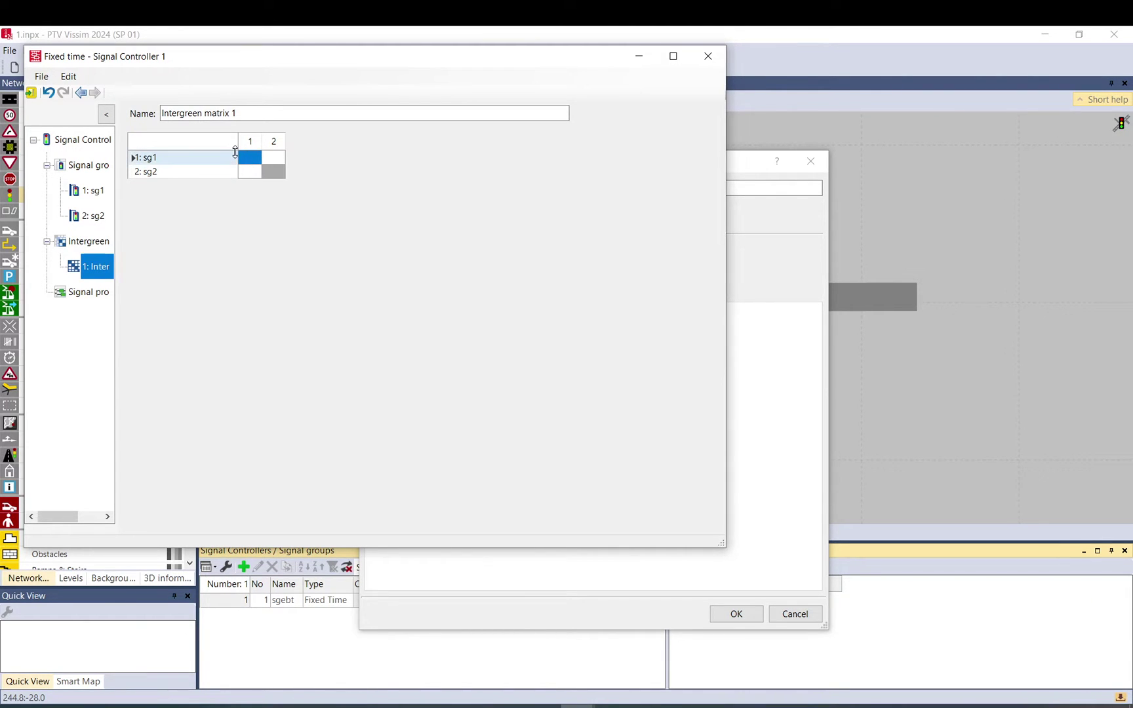
click(90, 294)
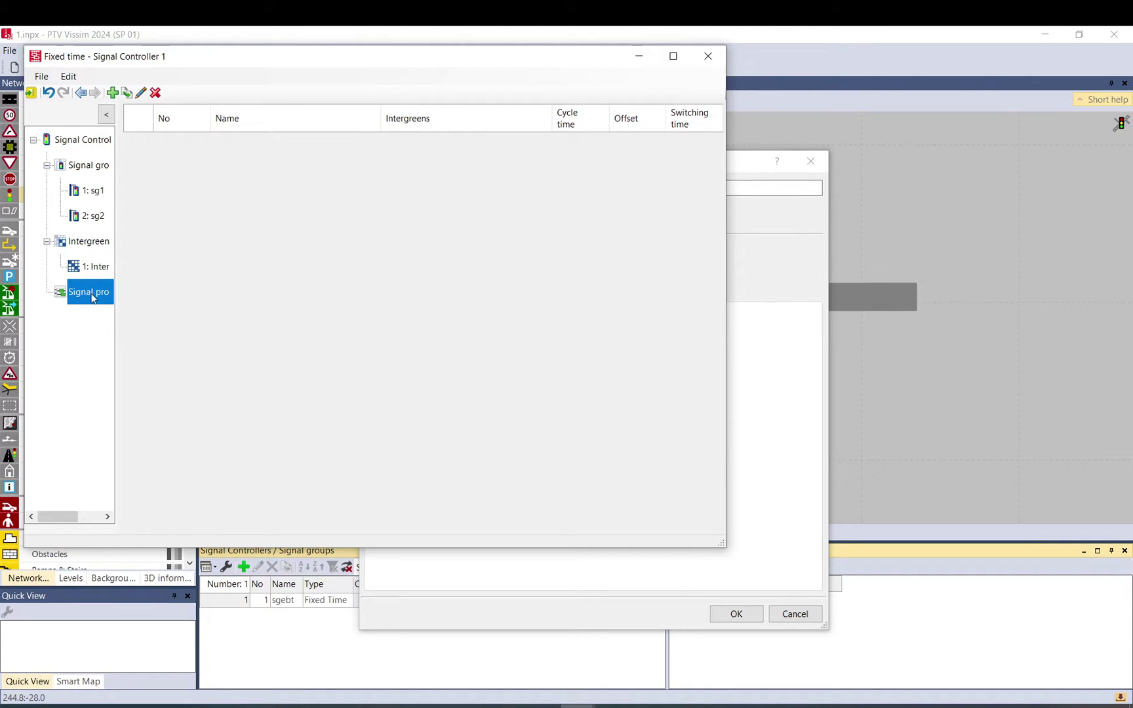
click(112, 93)
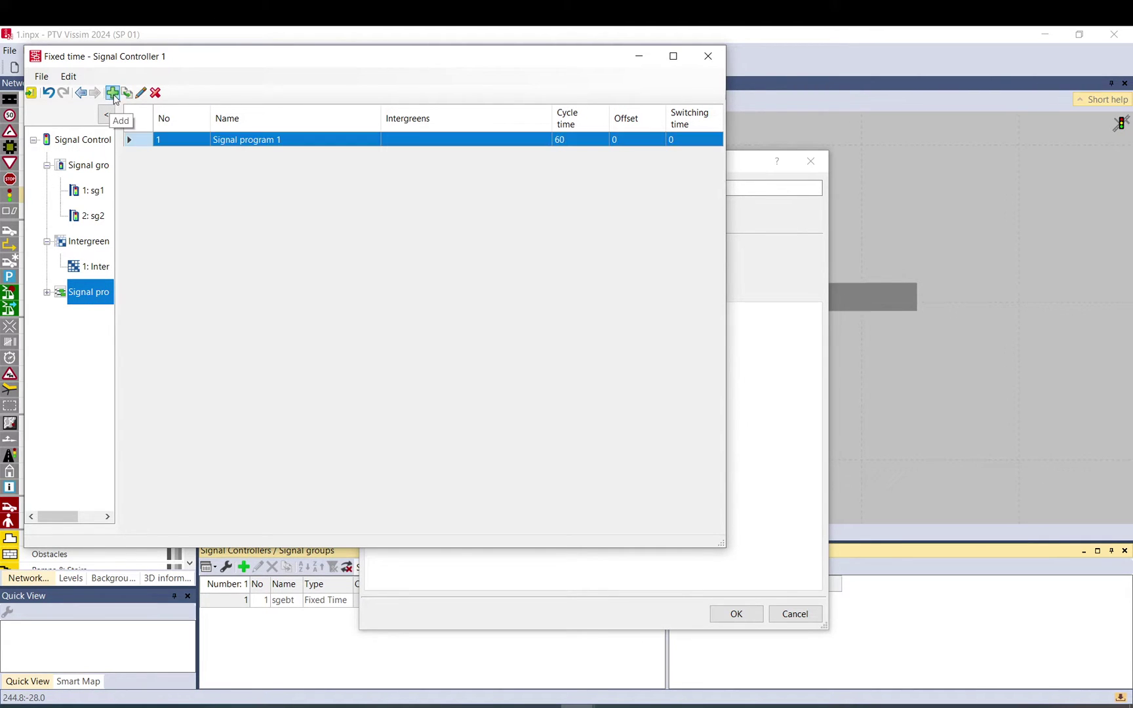
double_click(141, 142)
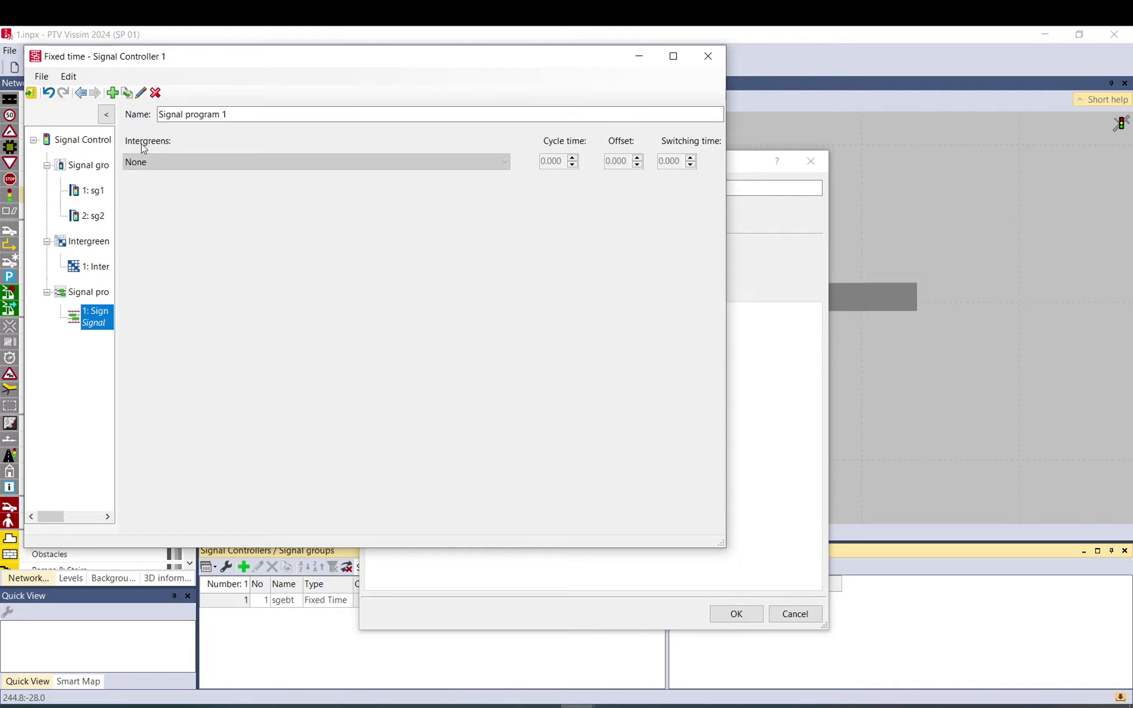
click(172, 162)
click(165, 185)
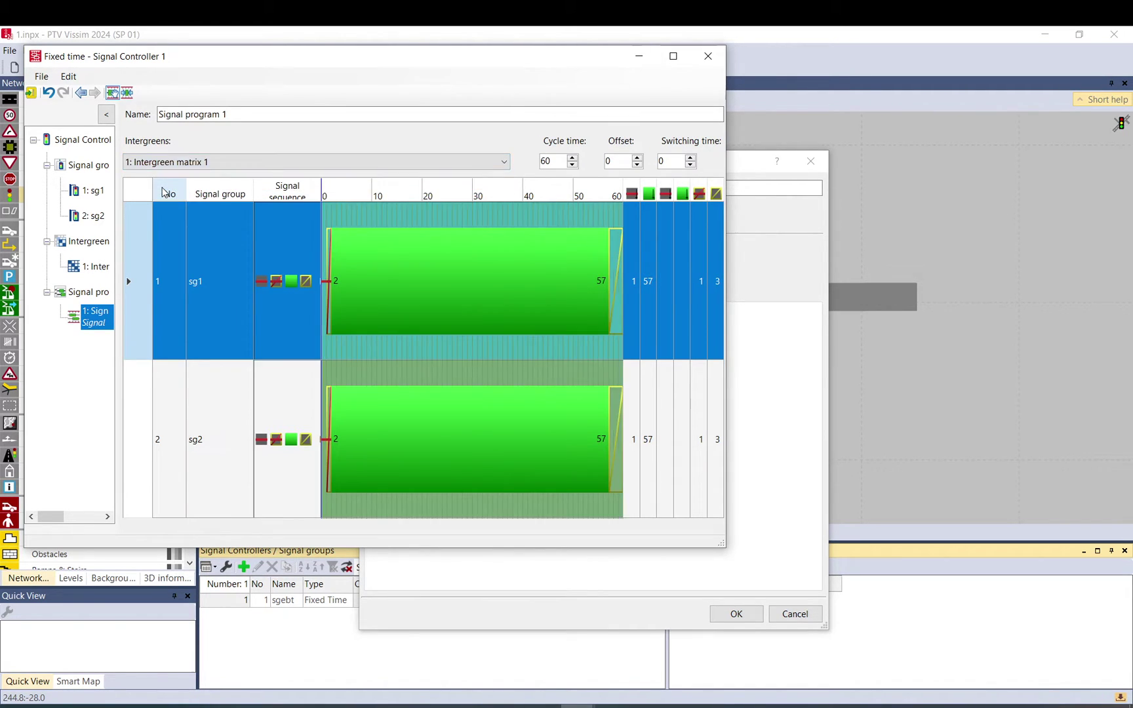
Enter 5 s intergreens between sg1 and sg2 in Intergreen matrix 1.
click(95, 266)
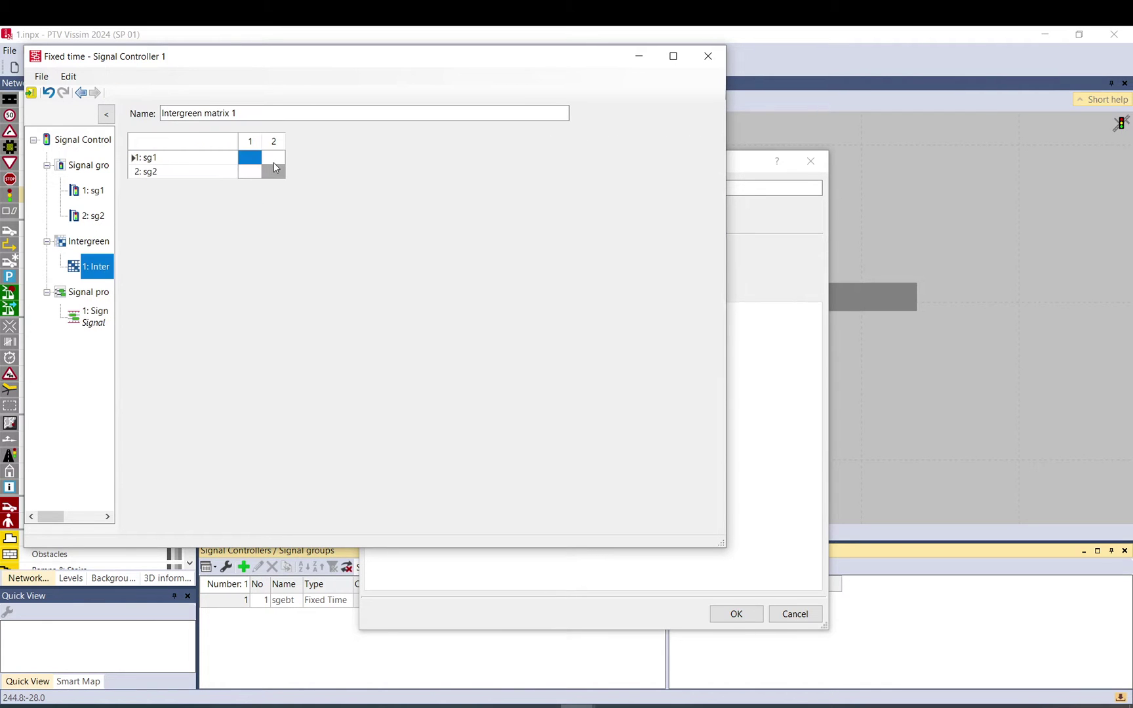
text(5)
click(254, 174)
text(5)
In the timing grid, end sg1's green at 28 s and start sg2's green at 33 s.
click(96, 315)
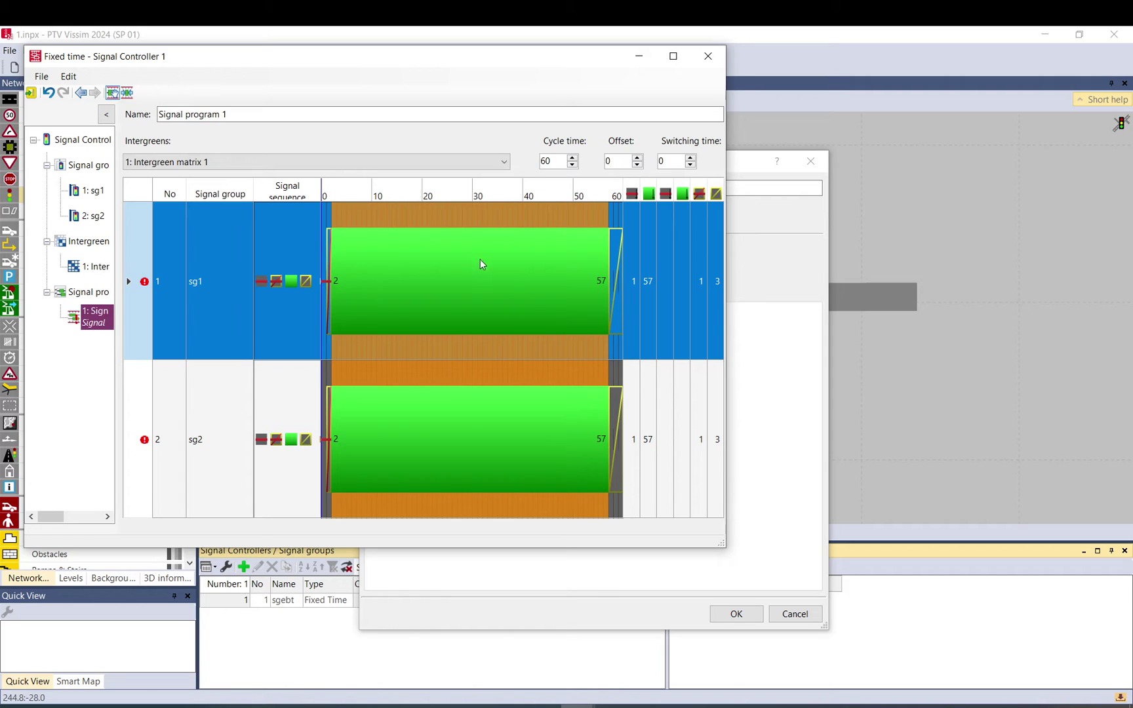
drag(607, 285, 462, 286)
click(424, 483)
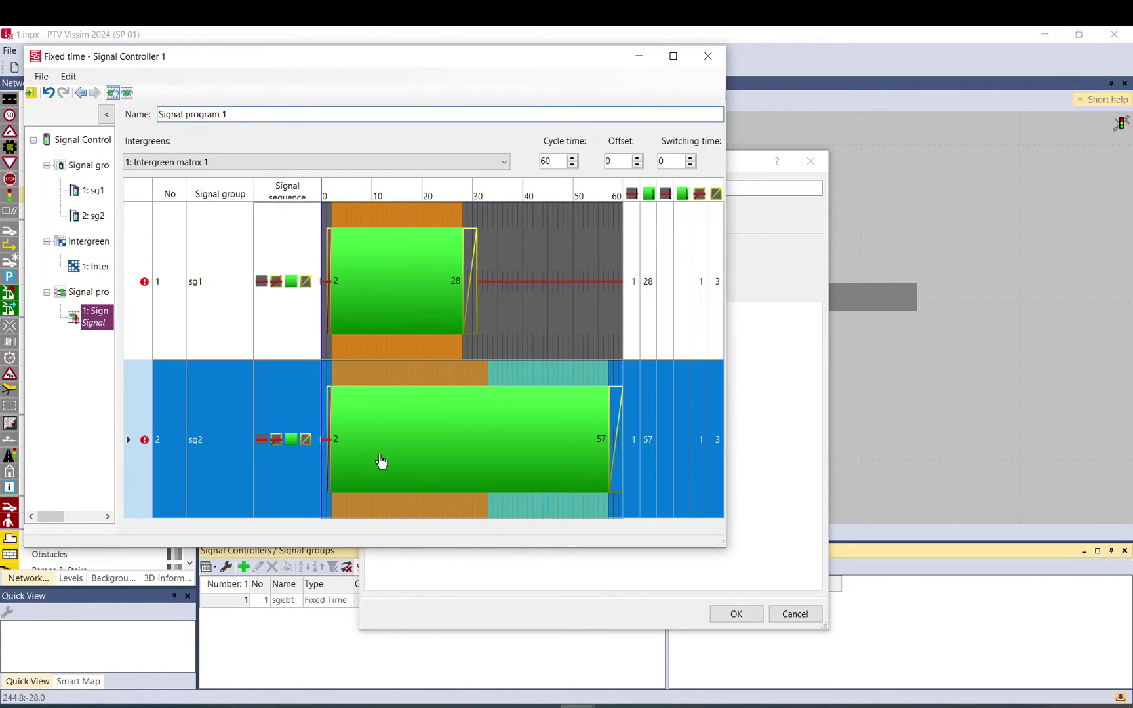
drag(328, 439, 491, 439)
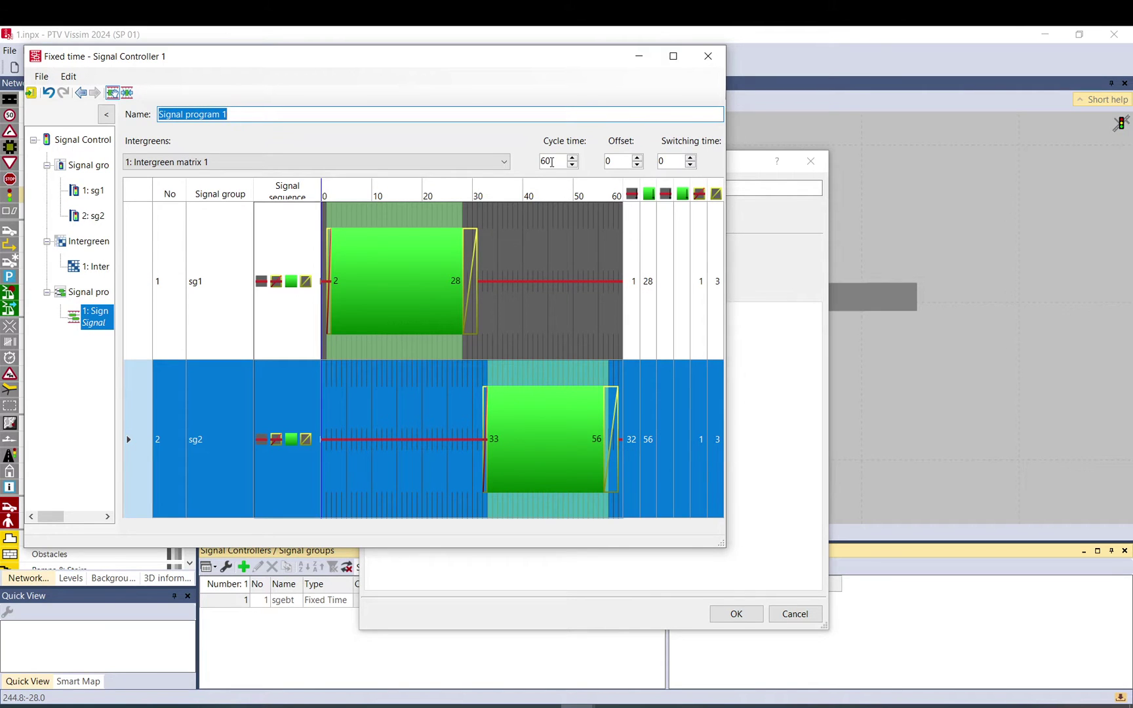
click(608, 162)
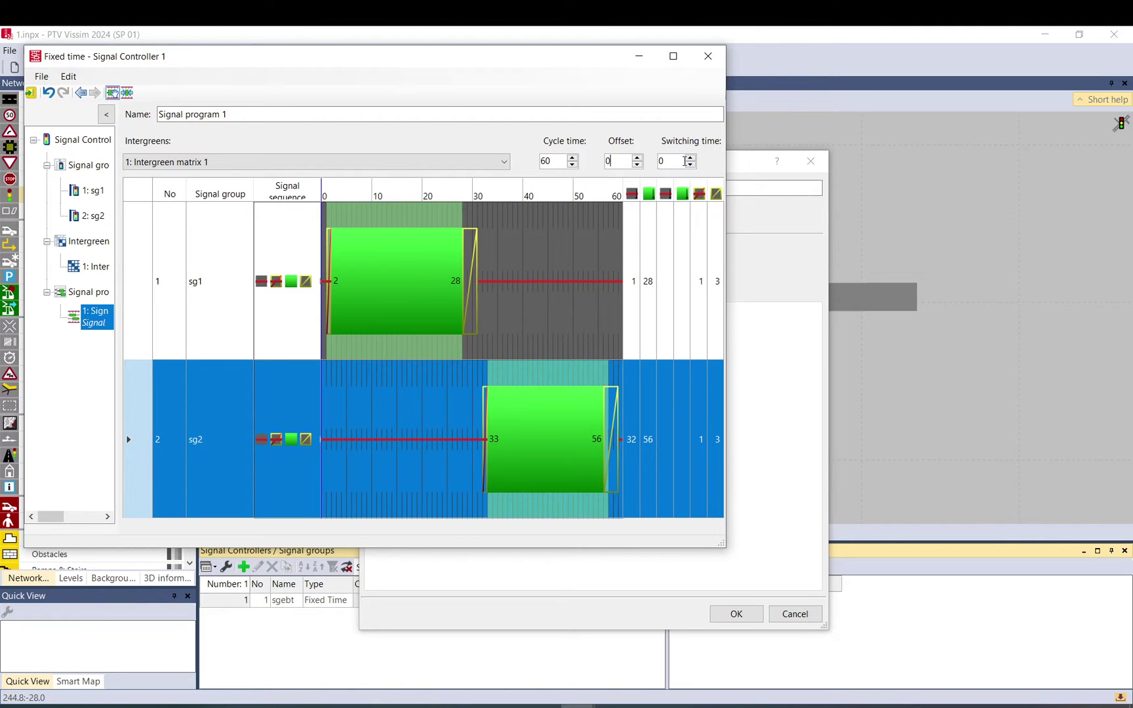
key(shift+Tab)
key(shift+Tab)
key(Tab)
key(Tab)
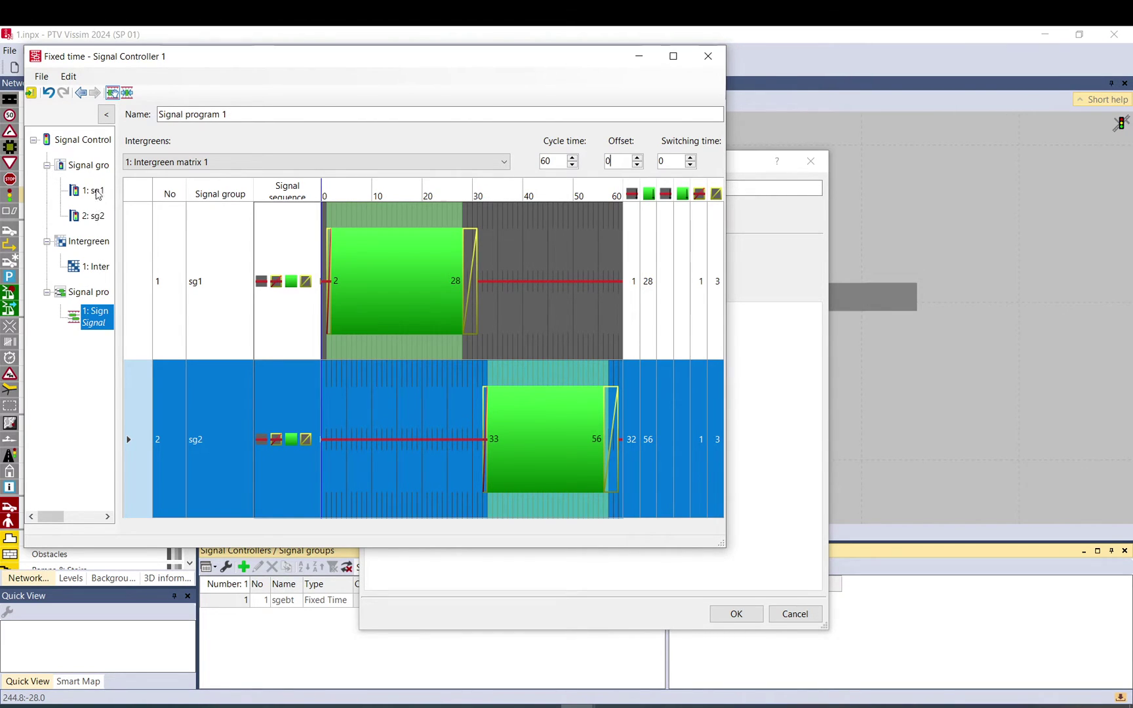
Save the Signal program 1 timings and confirm the Signal Controller dialog with OK.
click(96, 191)
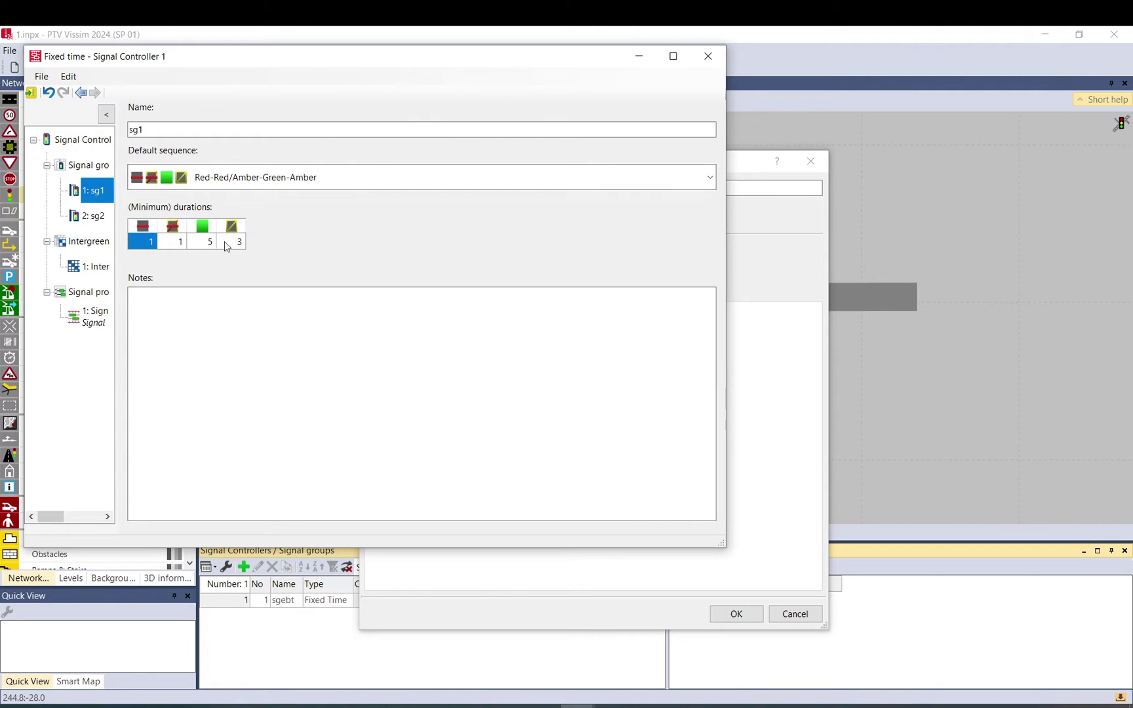
click(100, 321)
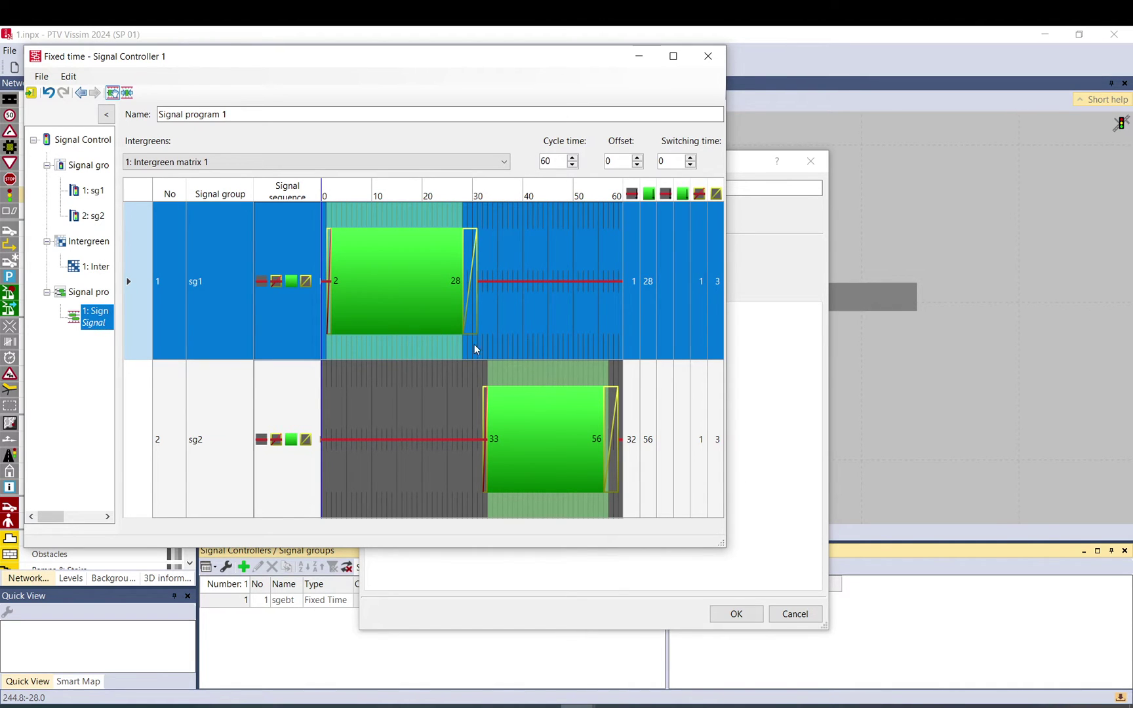
click(646, 482)
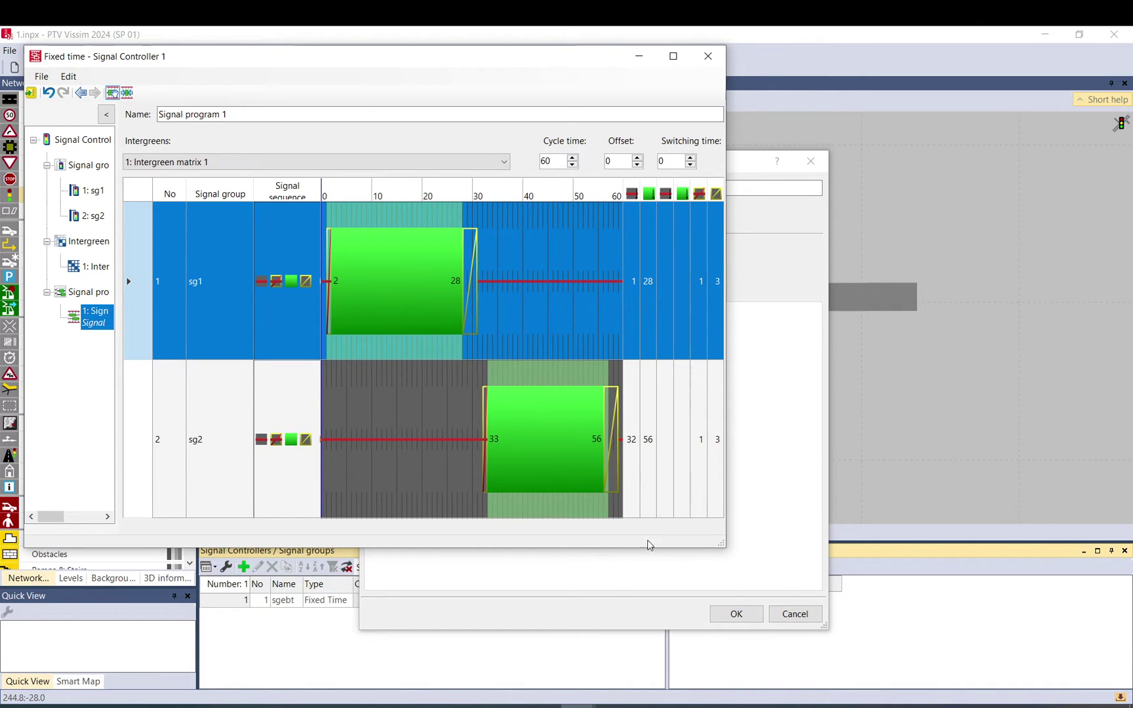
click(30, 97)
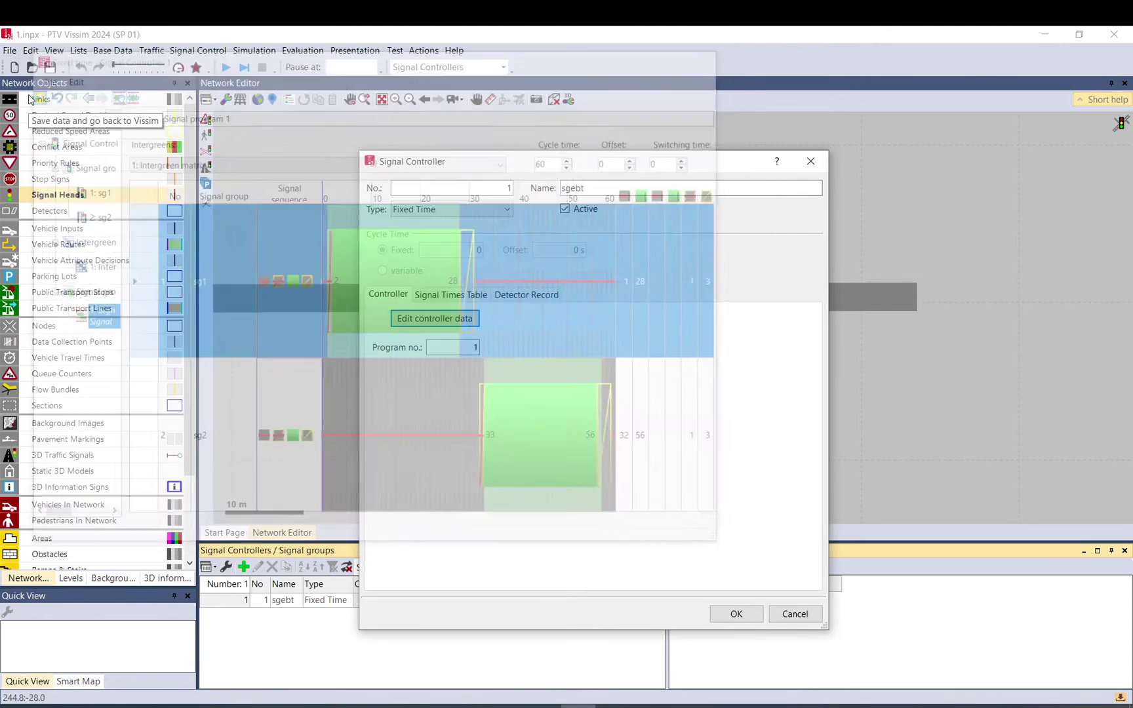
click(736, 615)
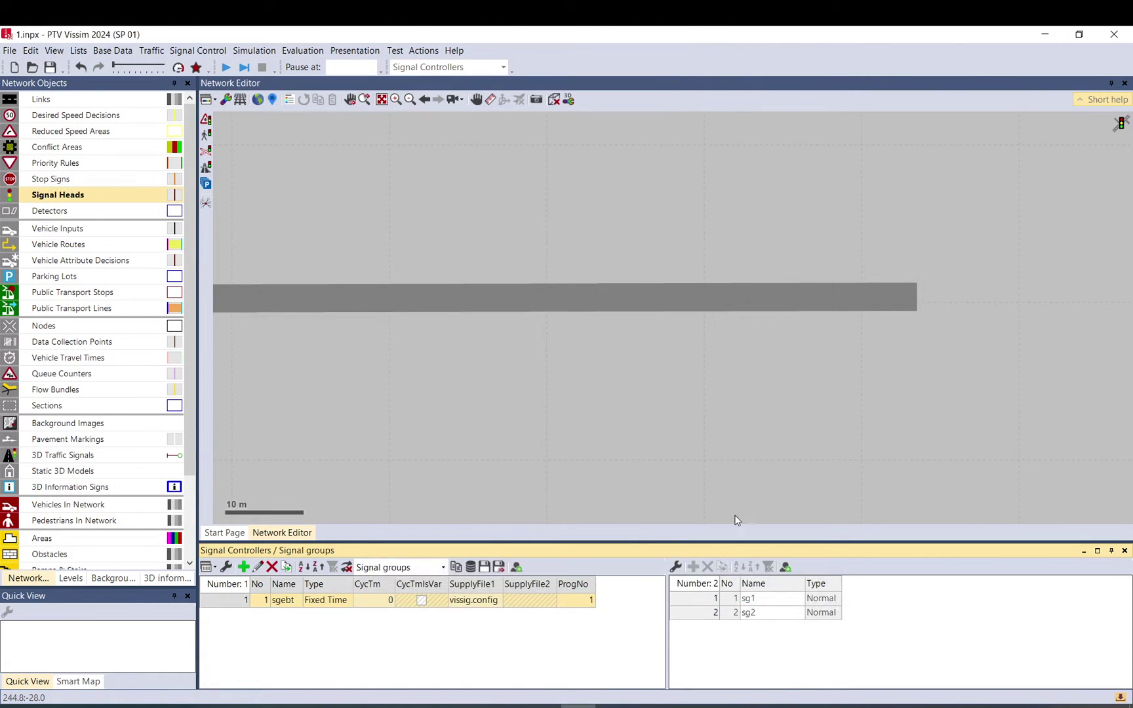
Add a signal head at 302.862 m on the link, keeping SC-Signal group 1-1: sg1 and type Circular.
right_click(727, 300)
drag(738, 137, 385, 126)
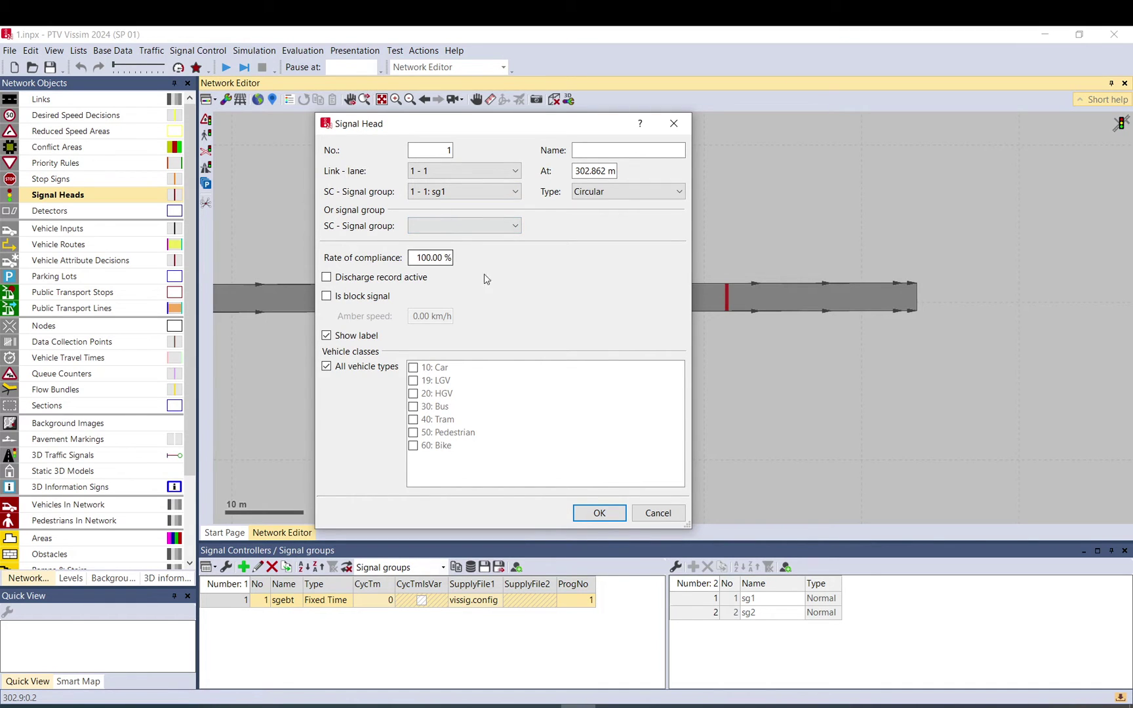
click(444, 192)
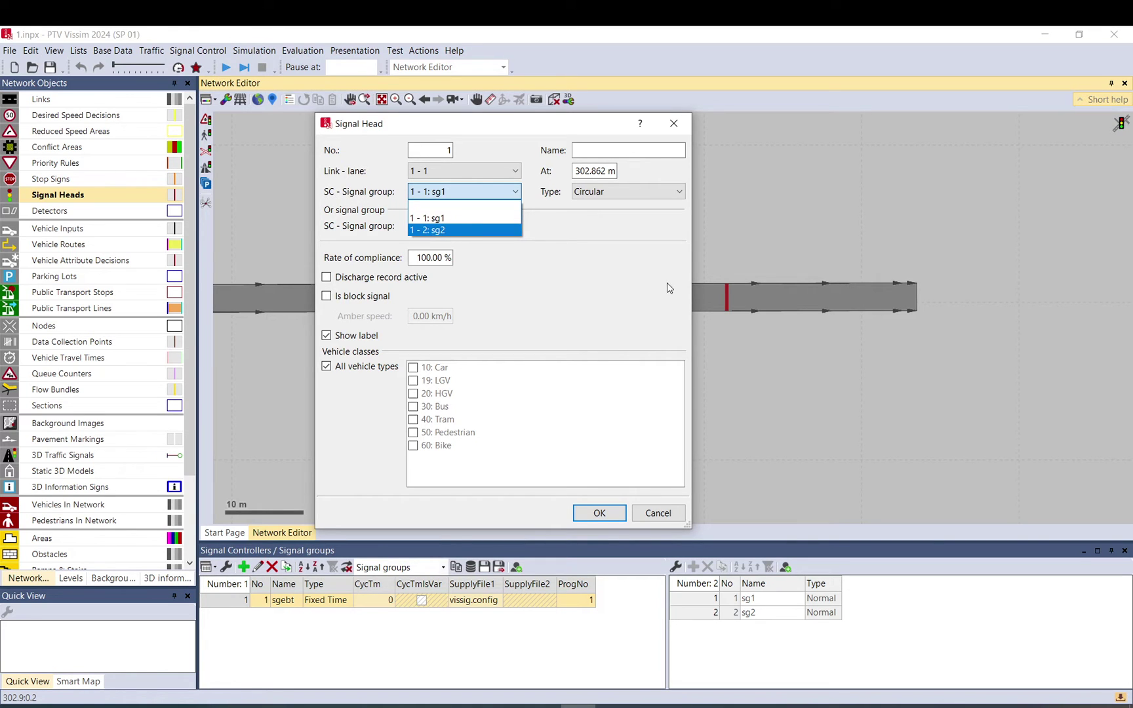
click(431, 220)
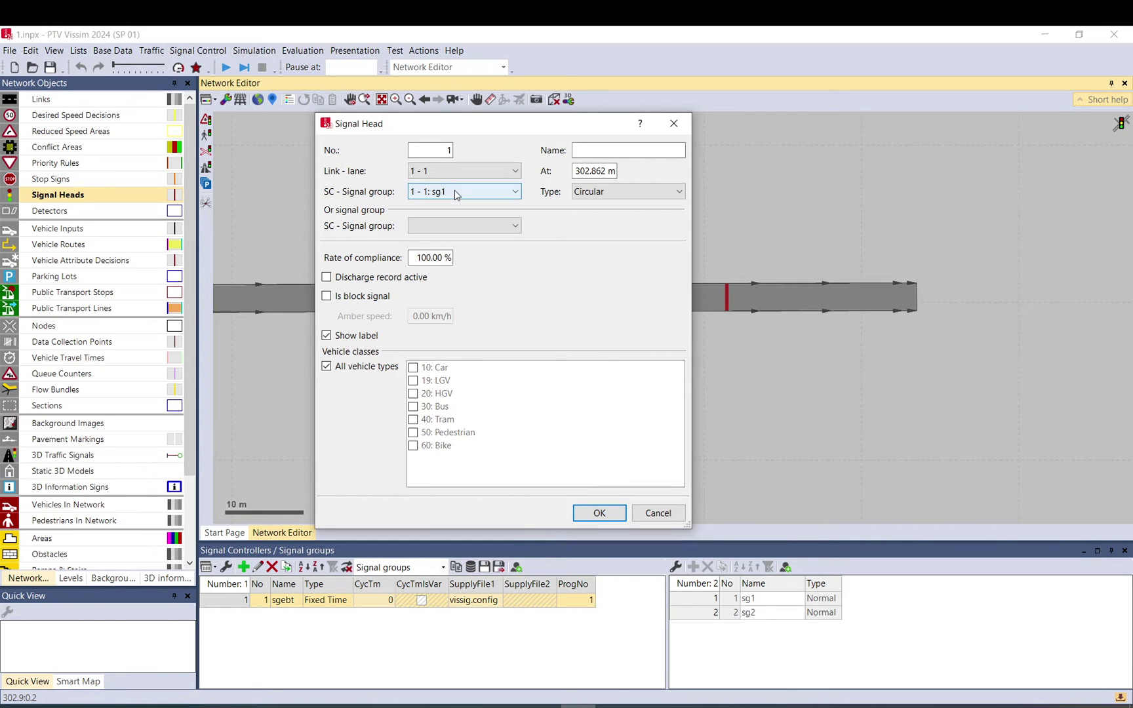
click(453, 231)
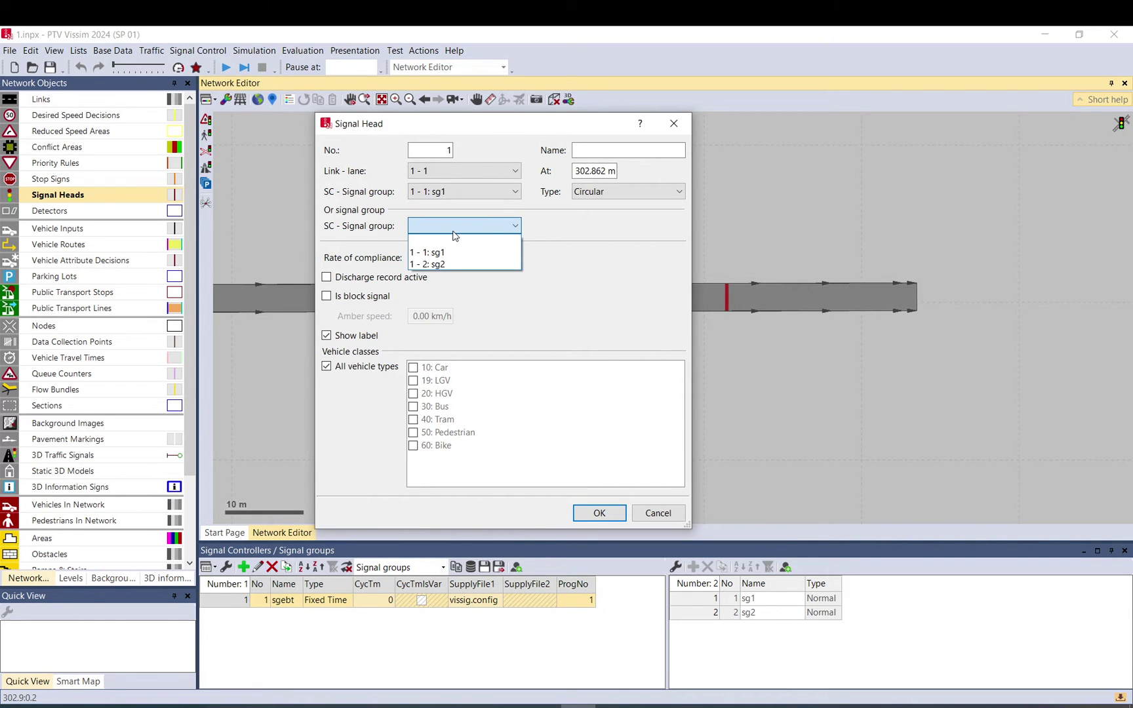
click(539, 229)
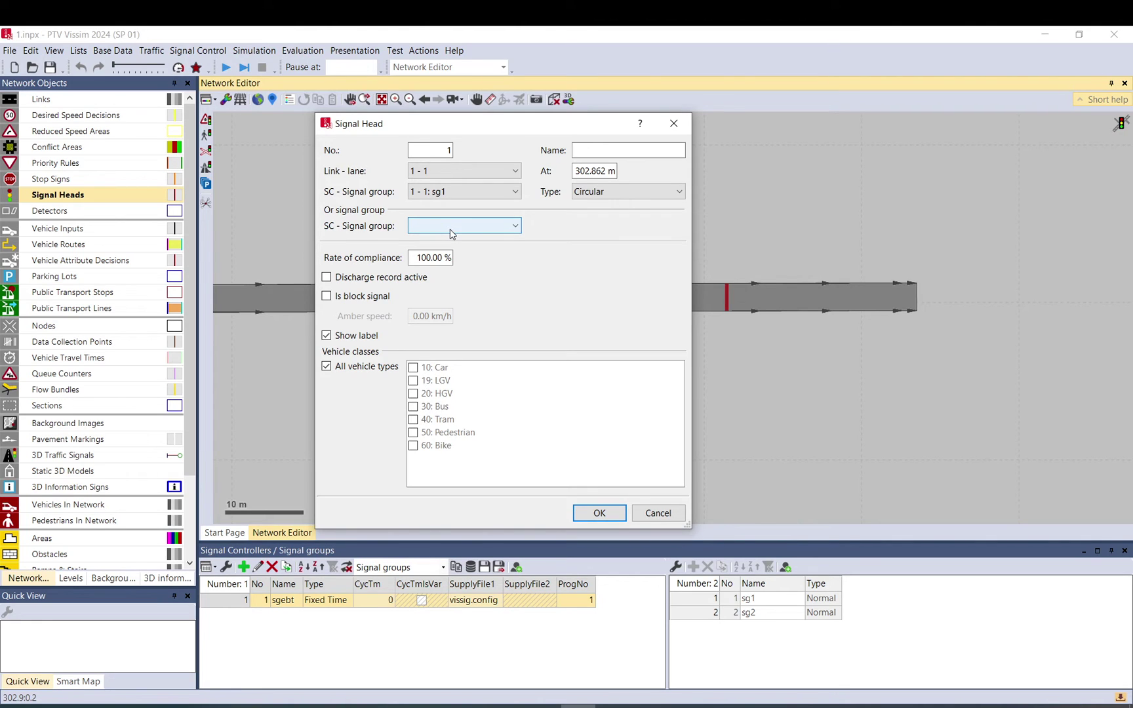
click(644, 191)
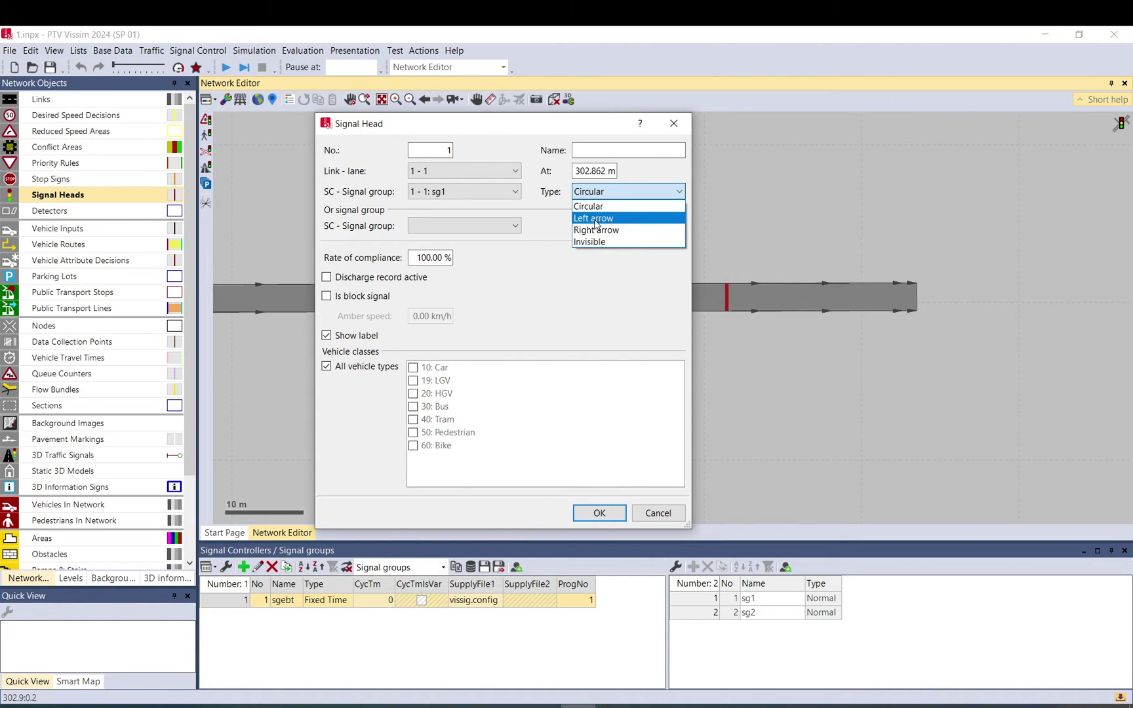
click(552, 217)
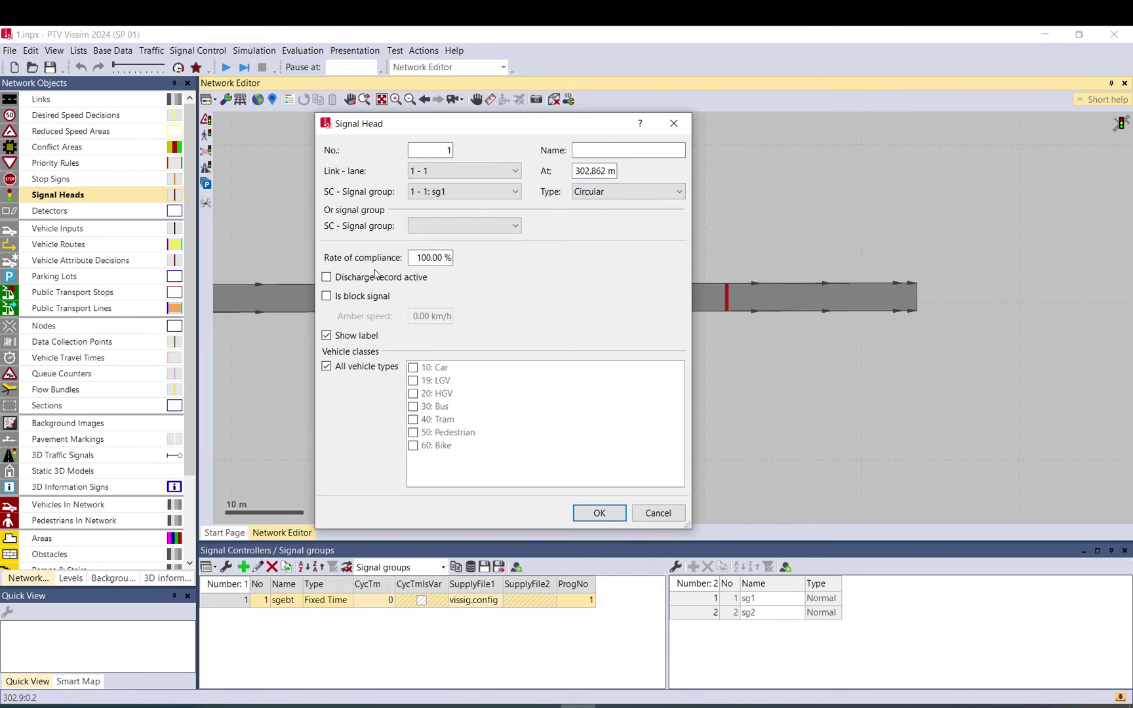
Keep the 100% rate of compliance and leave the block signal option off.
mouse_move(412, 259)
mouse_down()
mouse_move(458, 259)
mouse_move(415, 257)
mouse_up()
click(452, 258)
click(415, 258)
click(347, 300)
click(362, 300)
click(376, 301)
click(376, 301)
Try the Car and Tram vehicle classes, ending with no individual vehicle class selected.
click(396, 368)
click(414, 371)
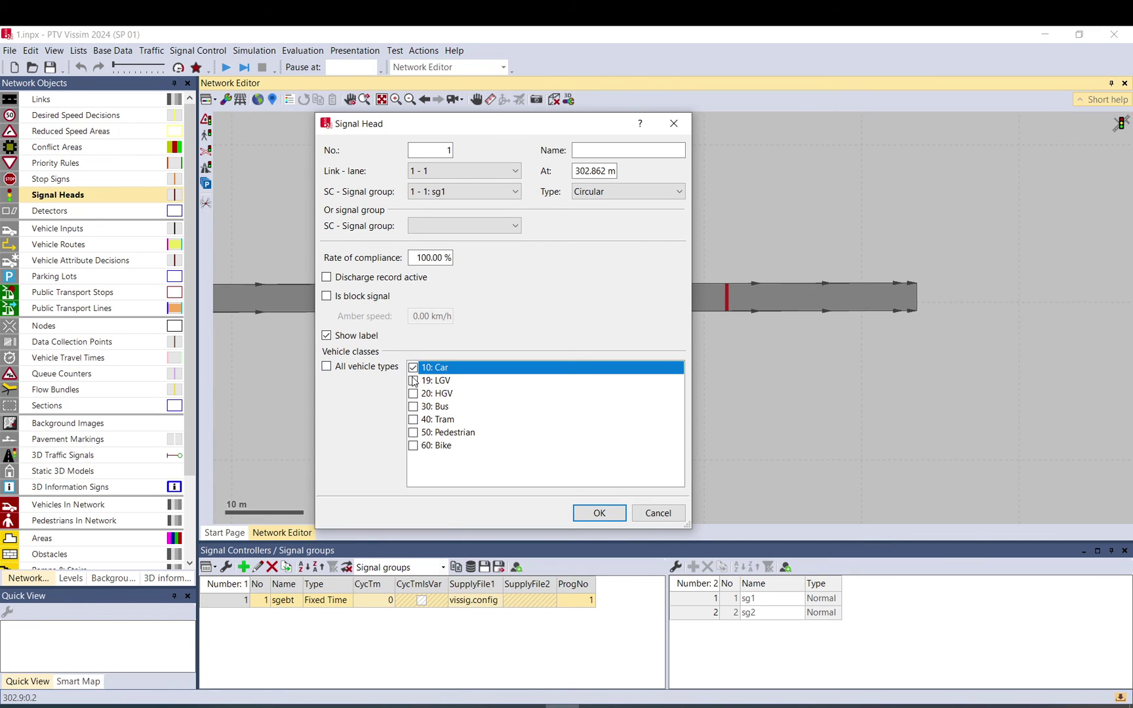
click(414, 369)
click(414, 421)
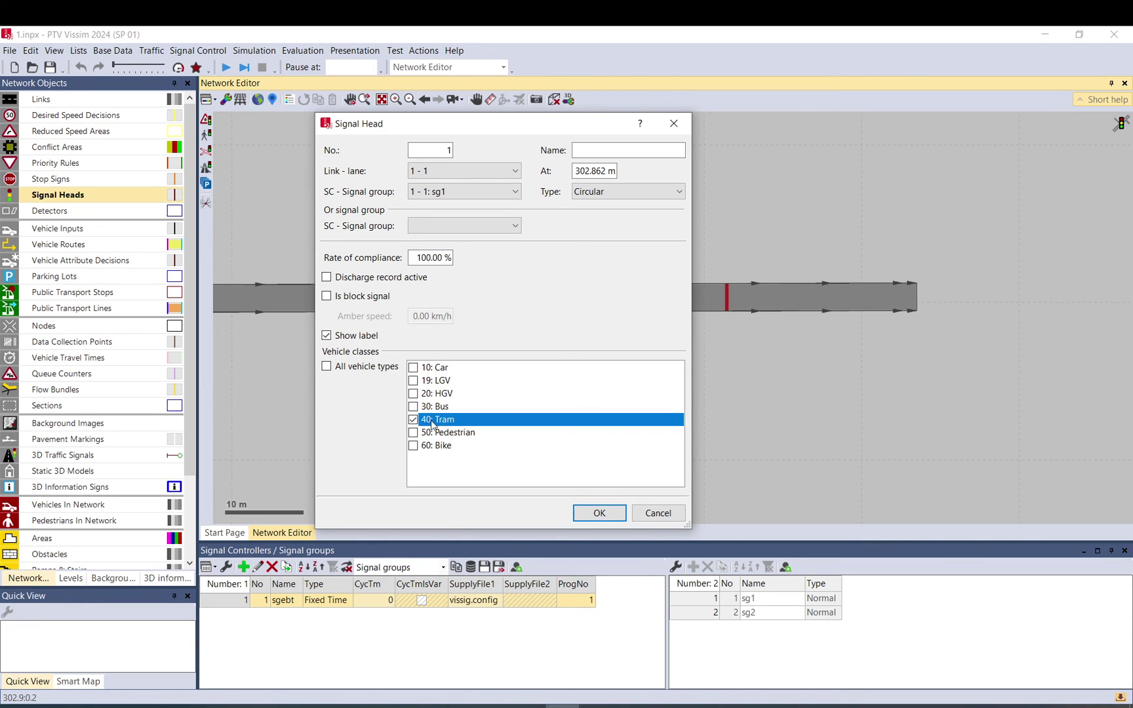
click(326, 365)
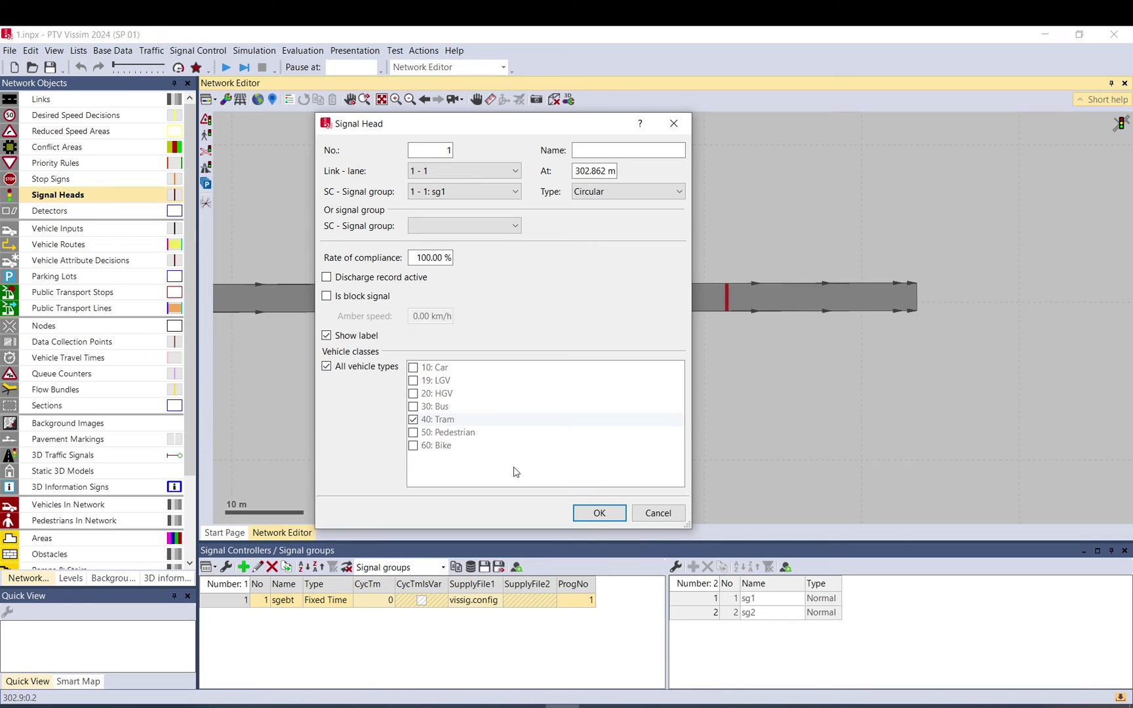
click(413, 420)
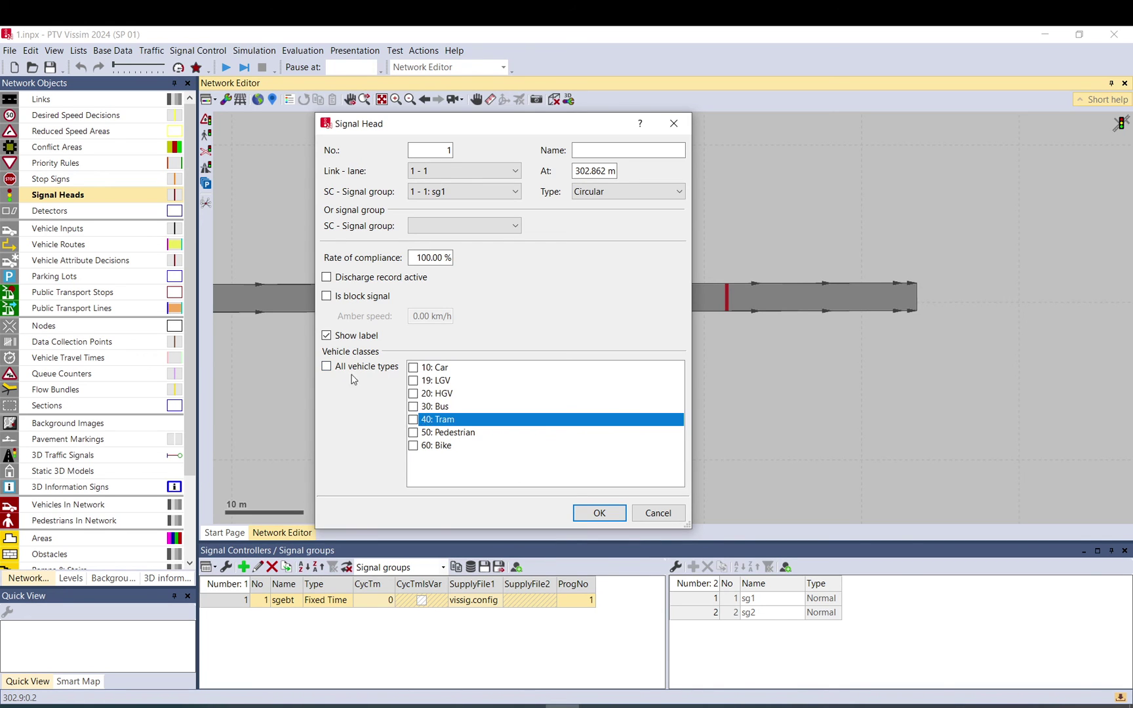
Place signal head 1 and duplicate it along the link, keeping the copy on controller 1.
click(598, 512)
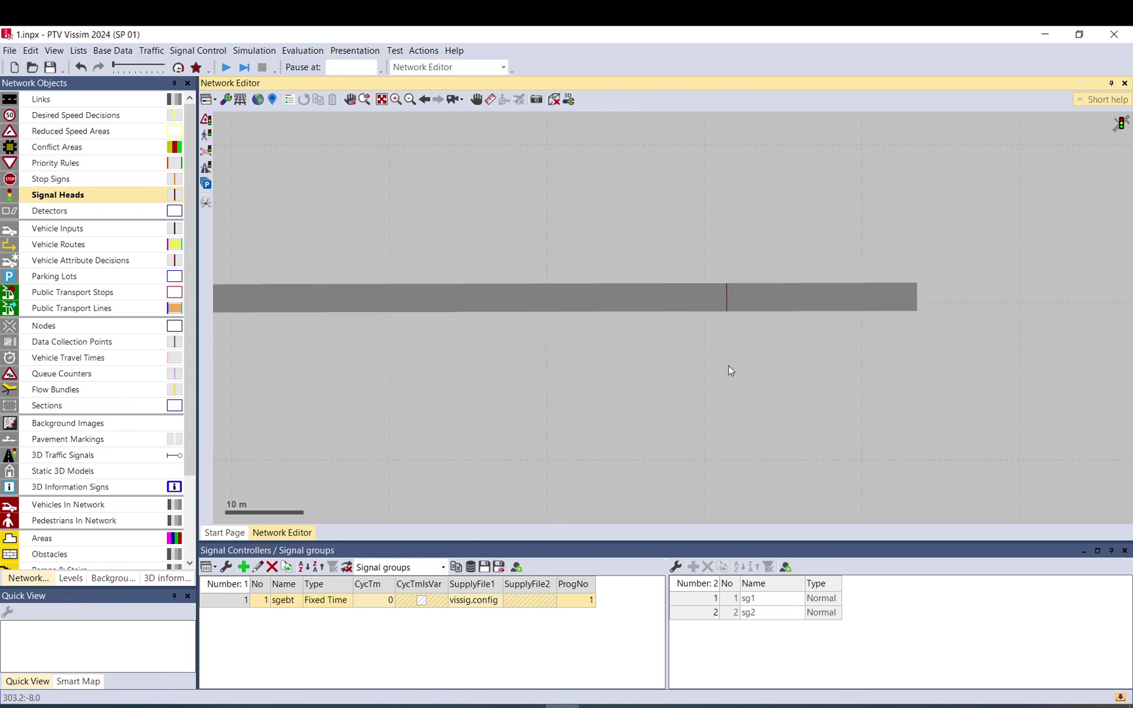
click(621, 330)
right_click(621, 328)
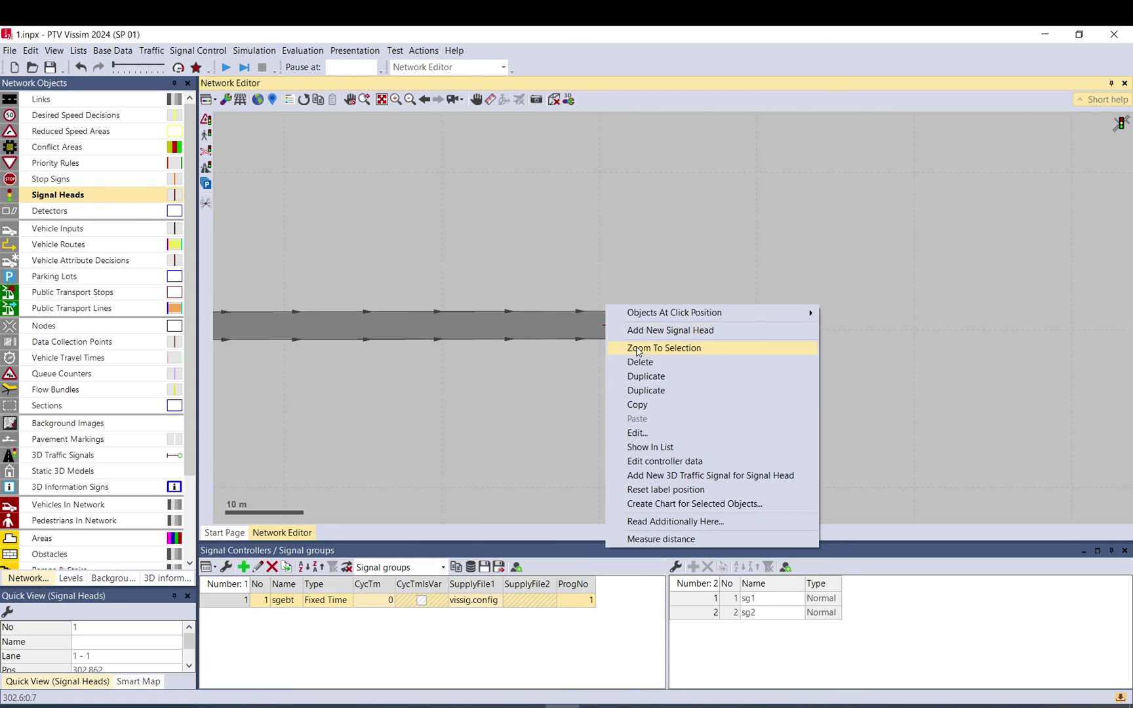
click(646, 392)
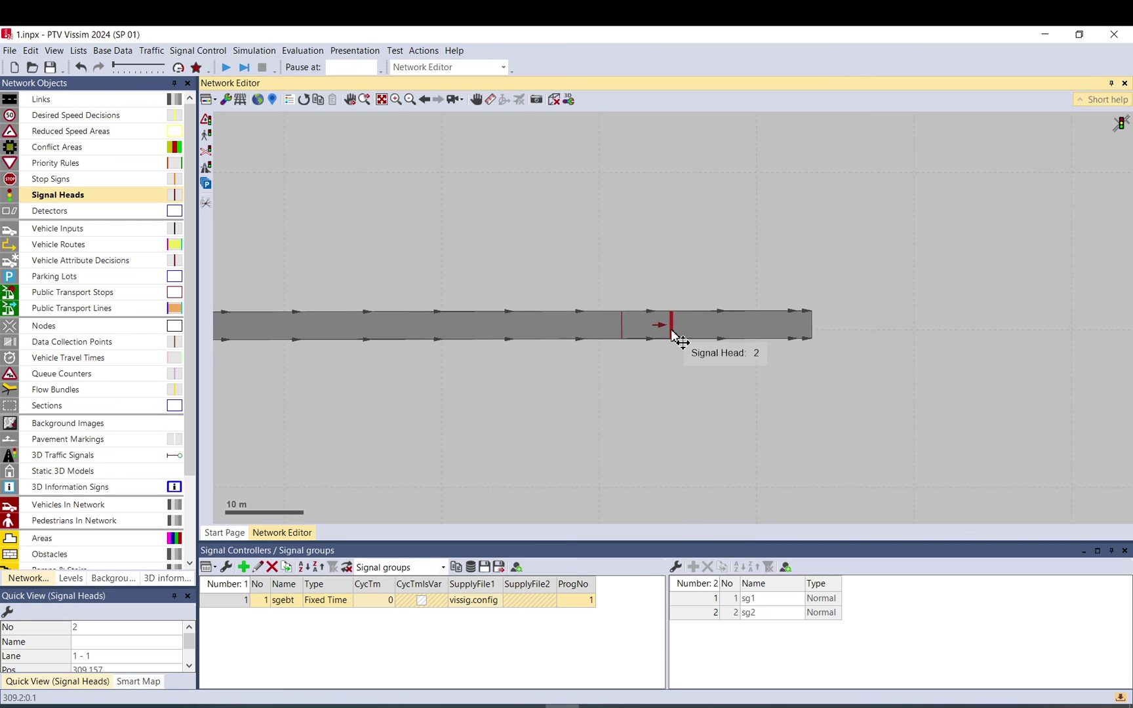
right_click(657, 309)
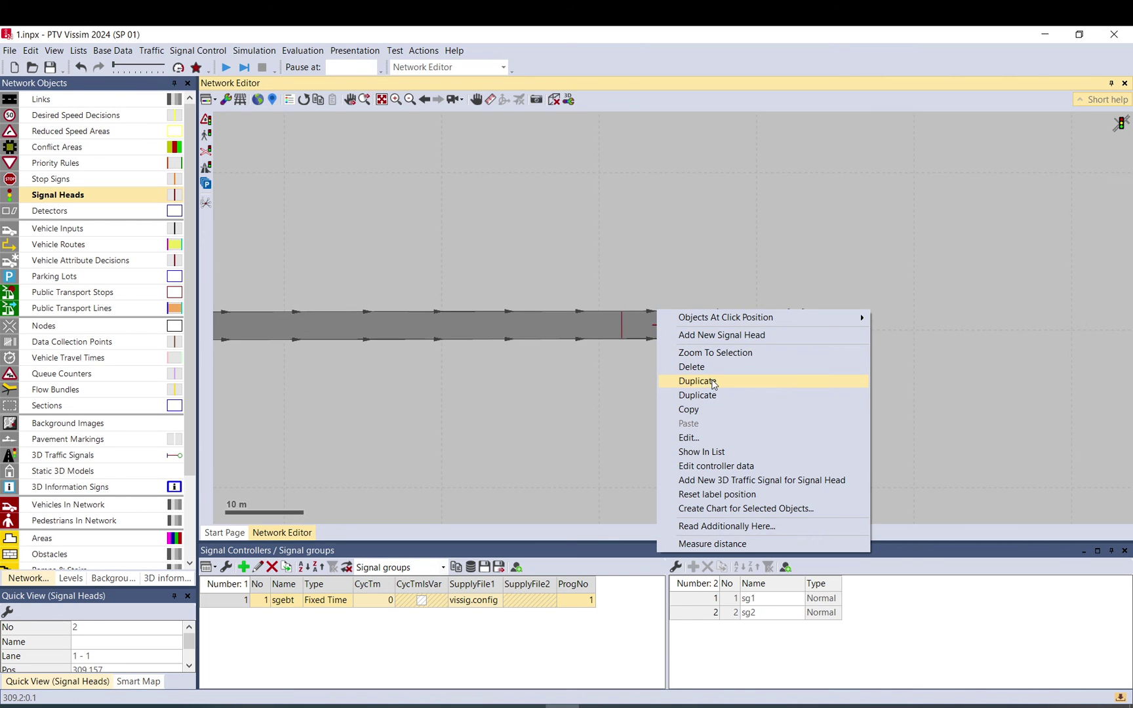
click(713, 384)
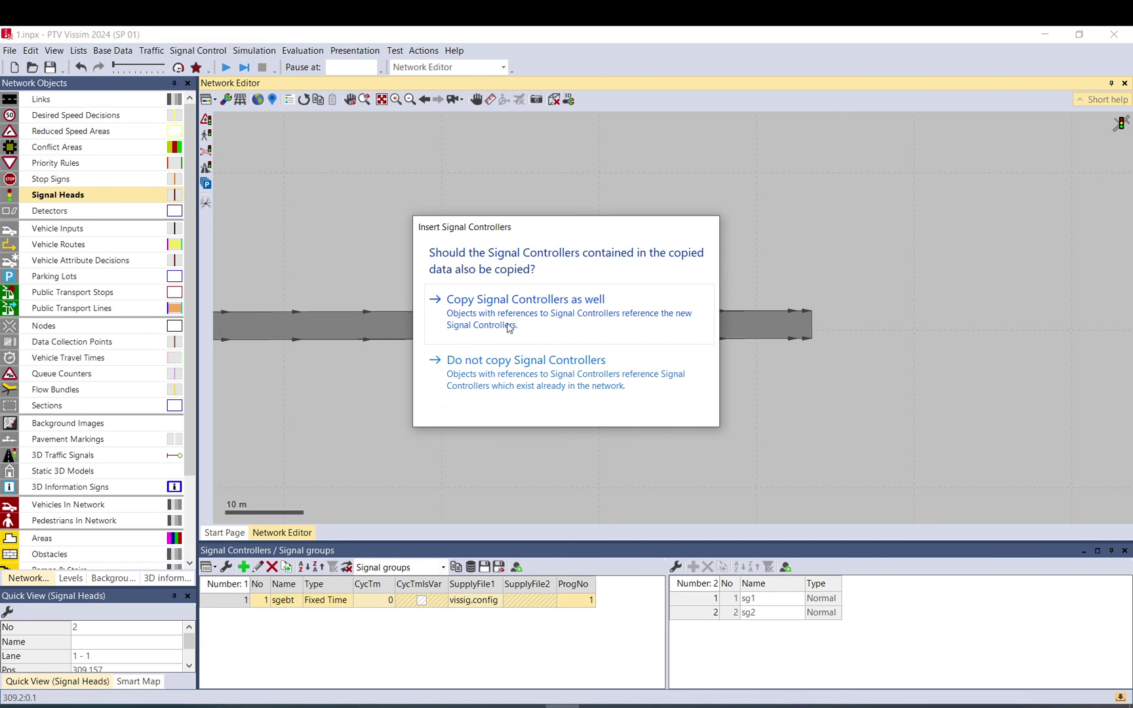
click(518, 373)
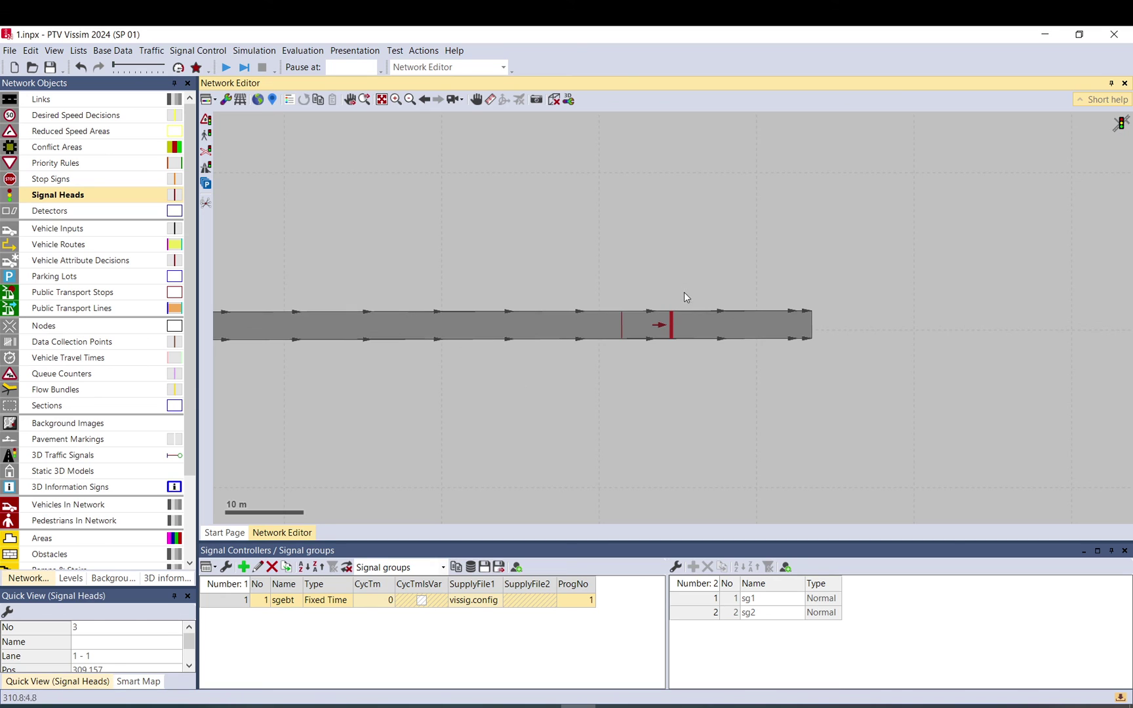
Duplicate the signal head again, copying its controller to create Signal Controller 2.
right_click(676, 335)
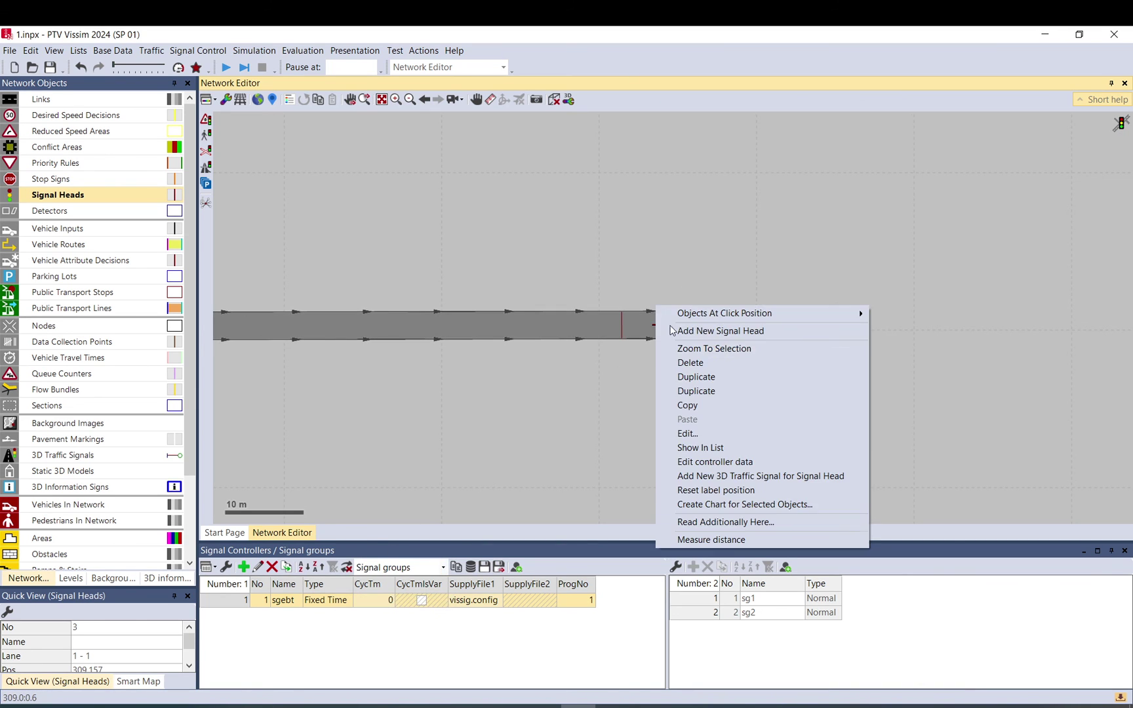
click(706, 379)
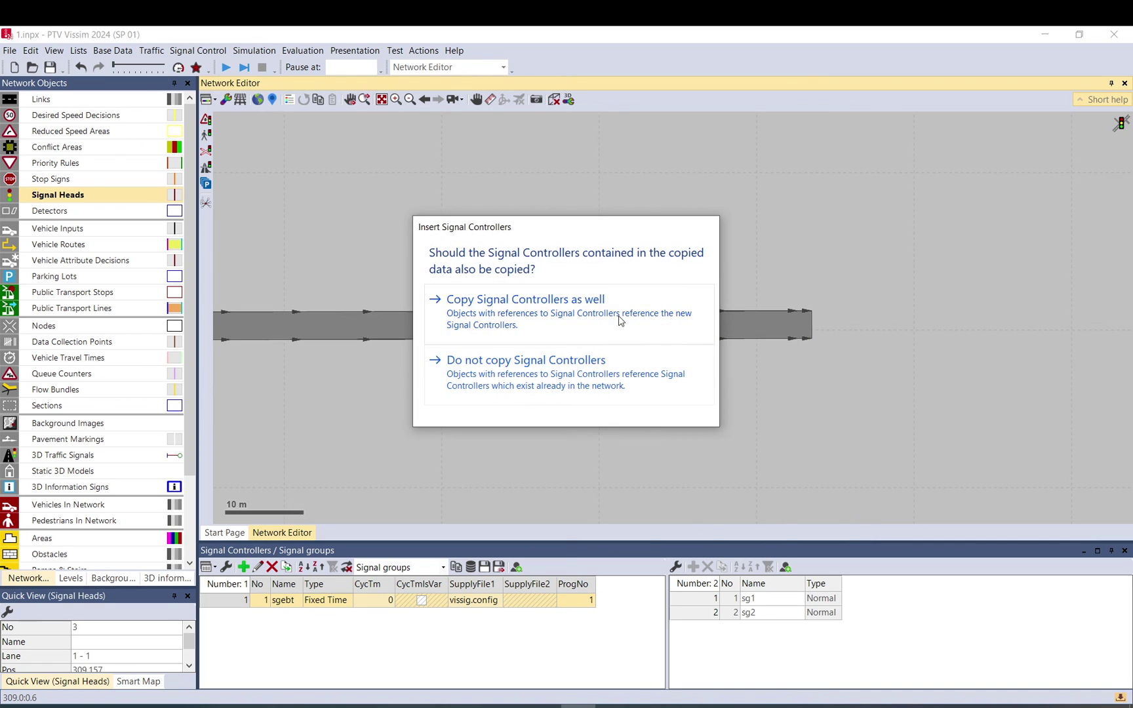
click(602, 313)
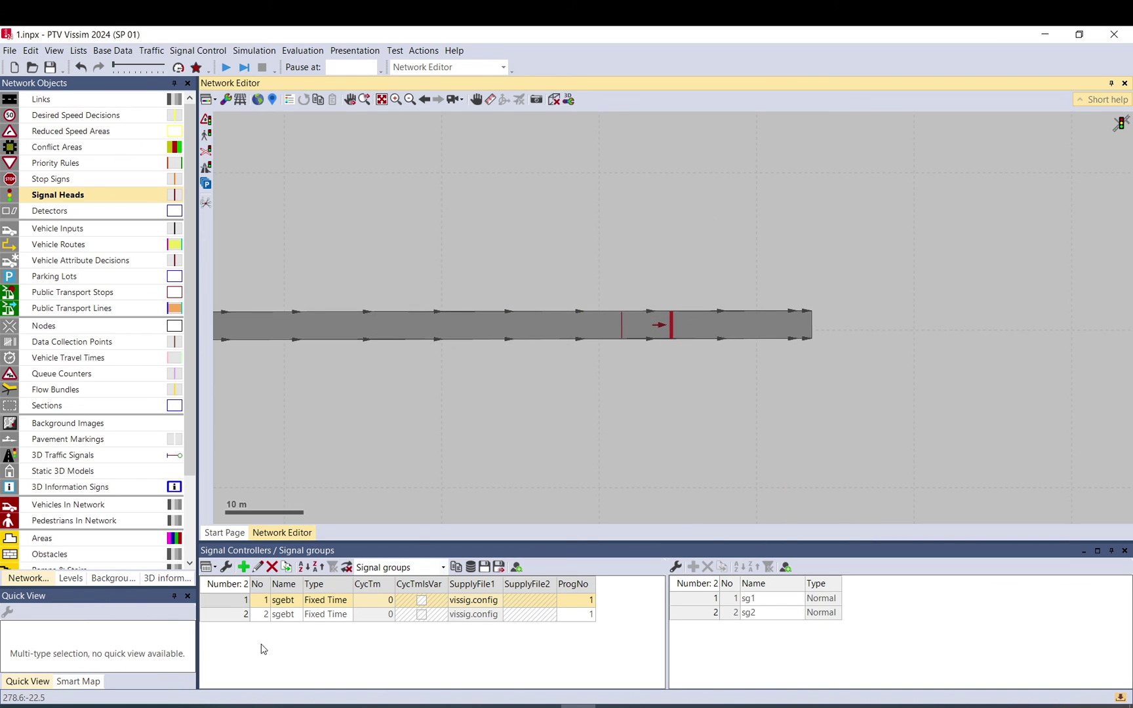